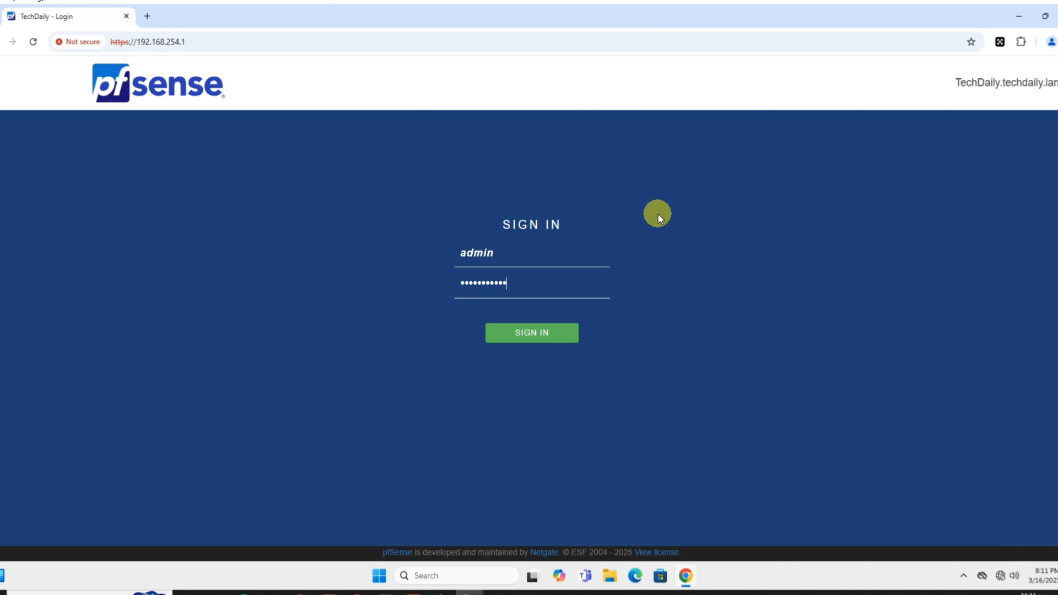
Sign in to the firewall's web interface and open the LAN DHCP server settings to check the DHCP backend.
key(Return)
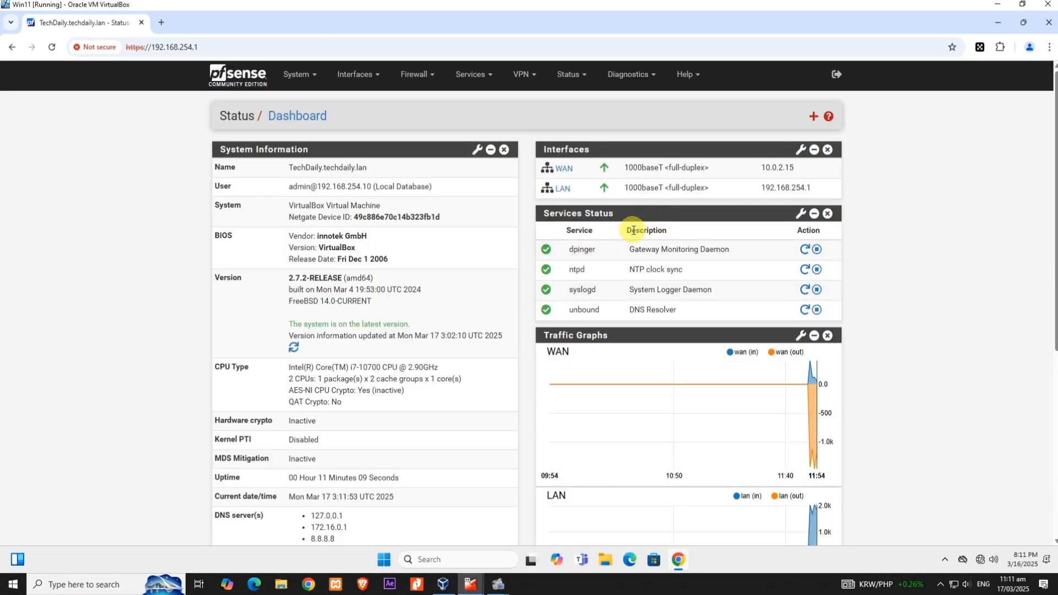
click(487, 77)
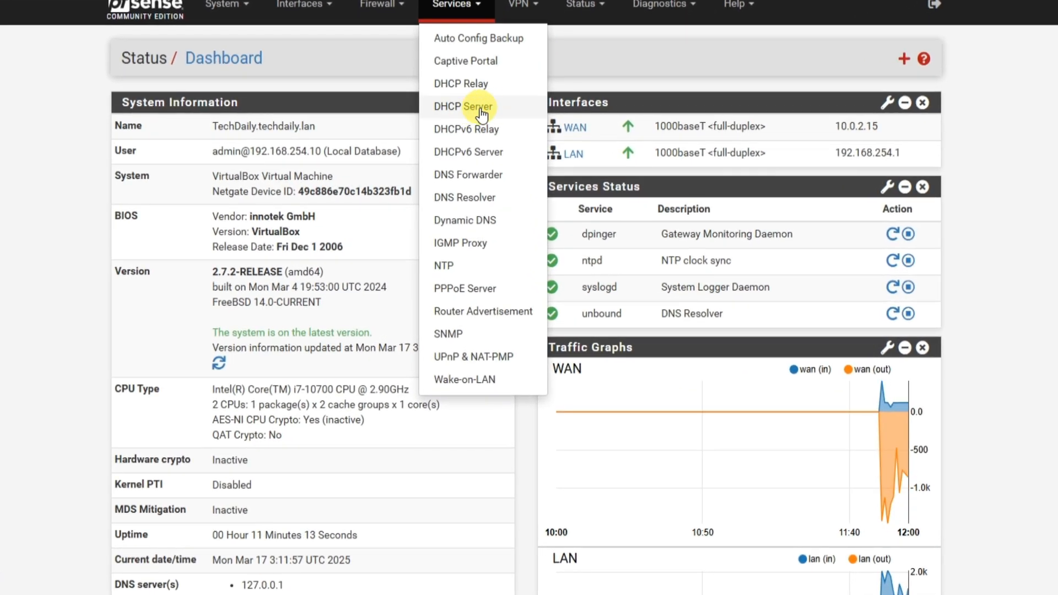
click(480, 109)
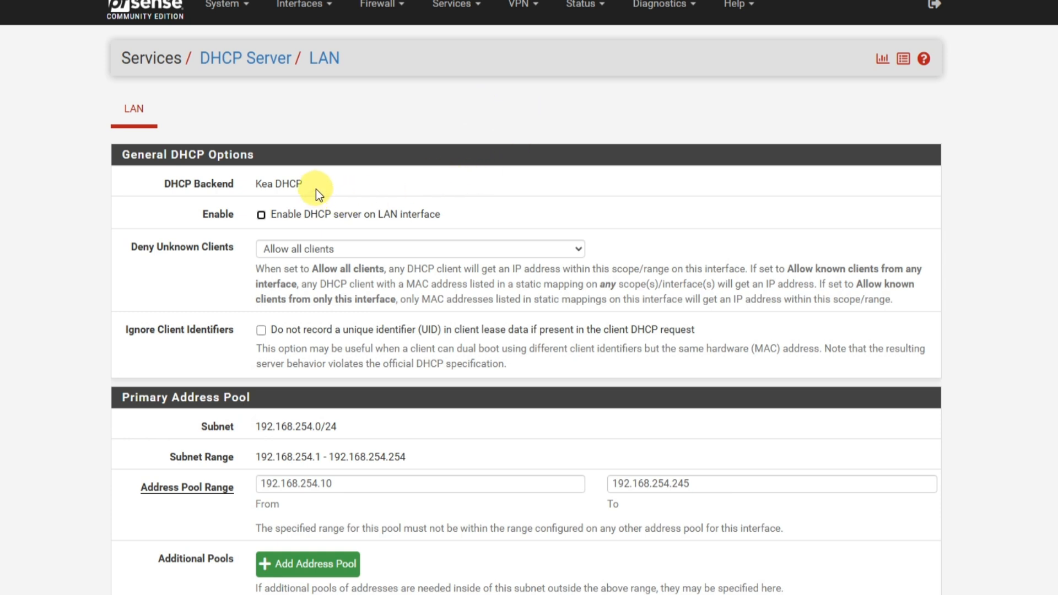
drag(309, 185, 260, 184)
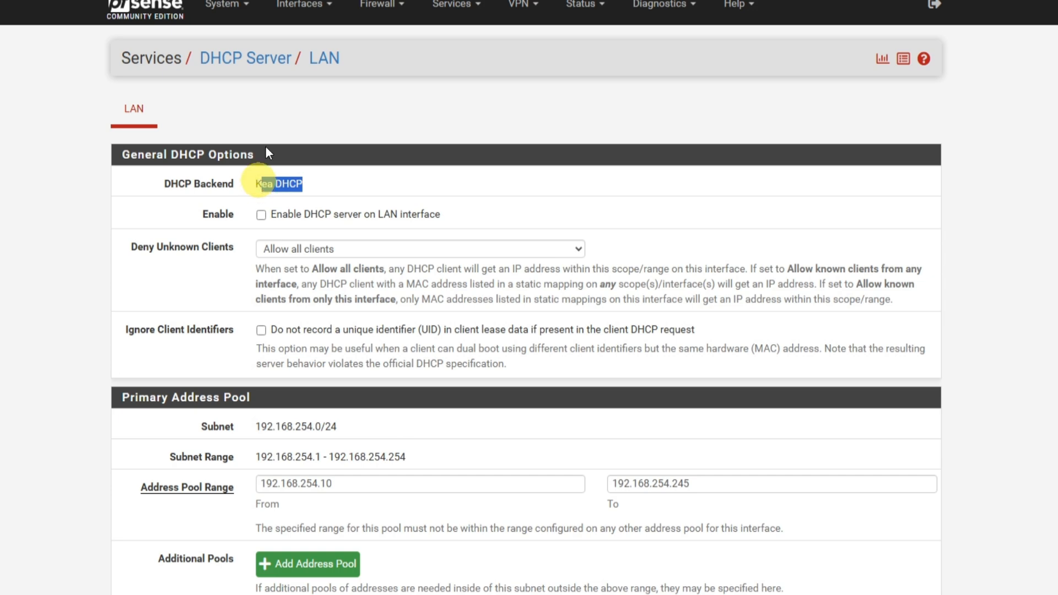
Open the advanced networking settings of the system and check which DHCP server backend is selected.
click(226, 4)
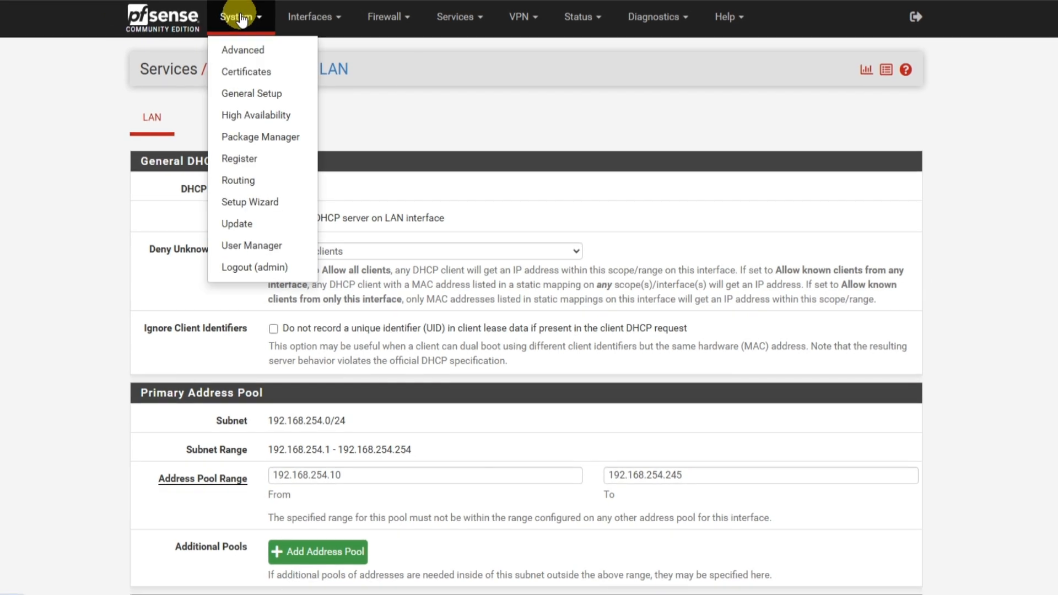
click(241, 92)
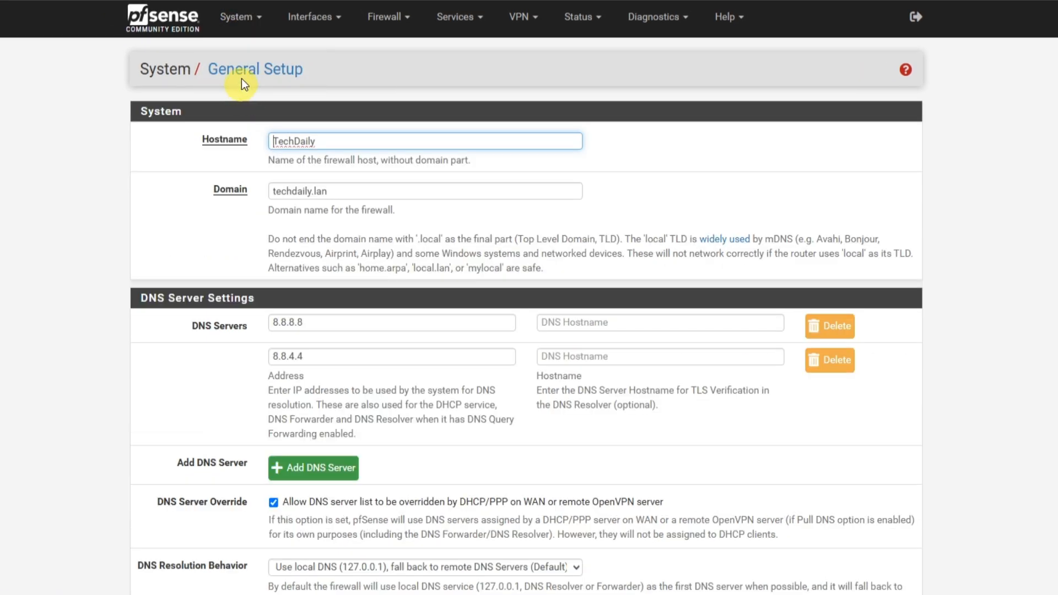
click(236, 17)
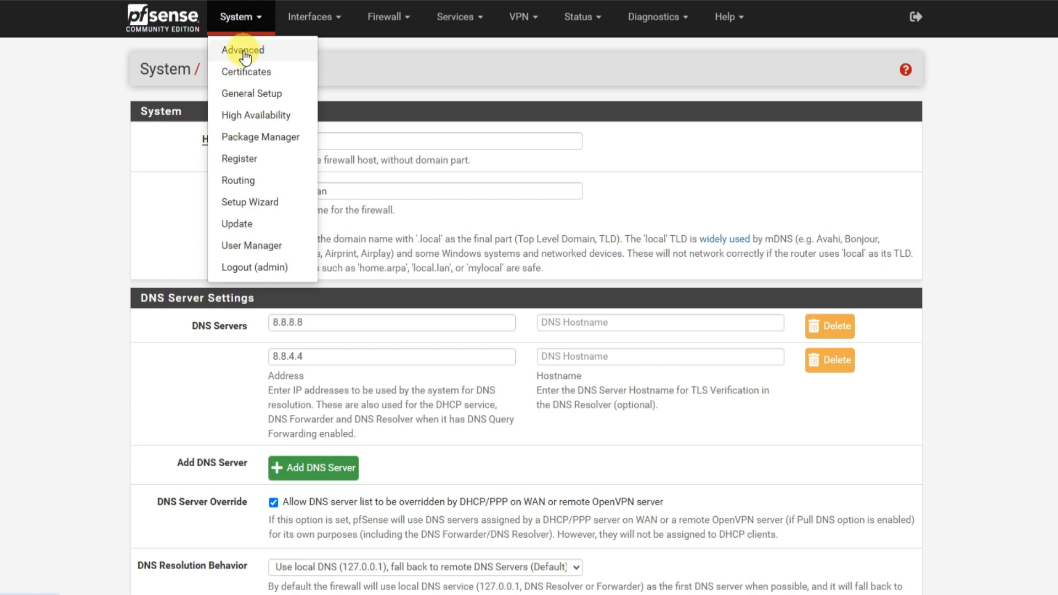
click(244, 51)
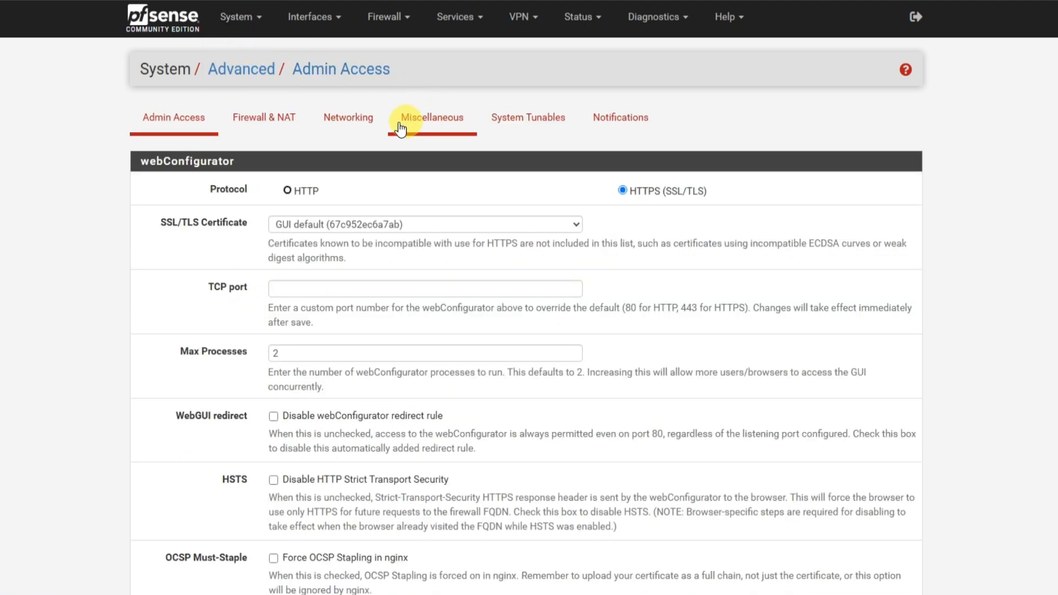
click(344, 119)
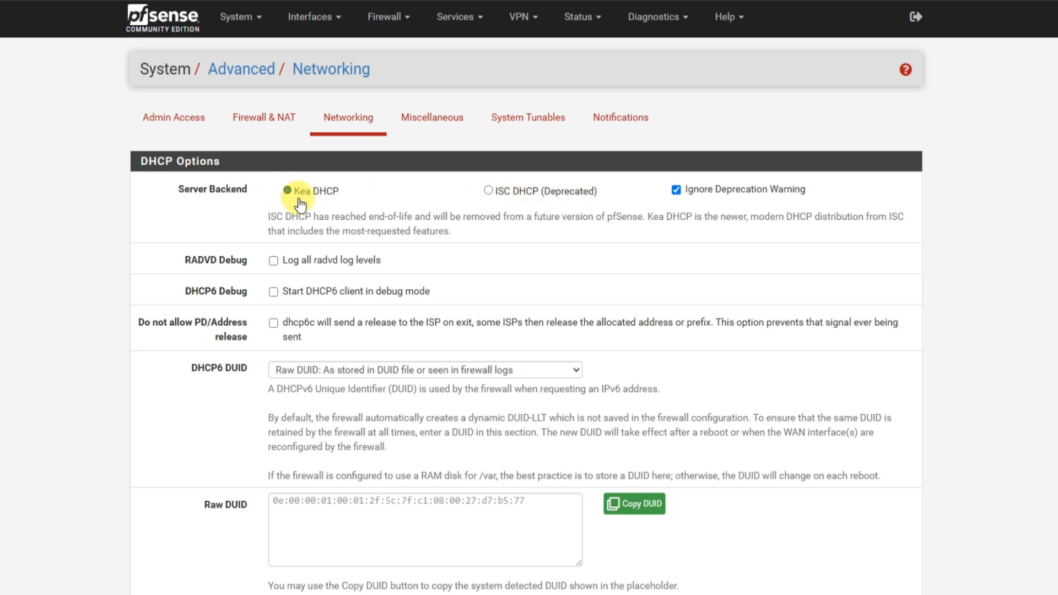
Return to the DHCP server settings and enable the DHCP server on the LAN interface.
click(460, 21)
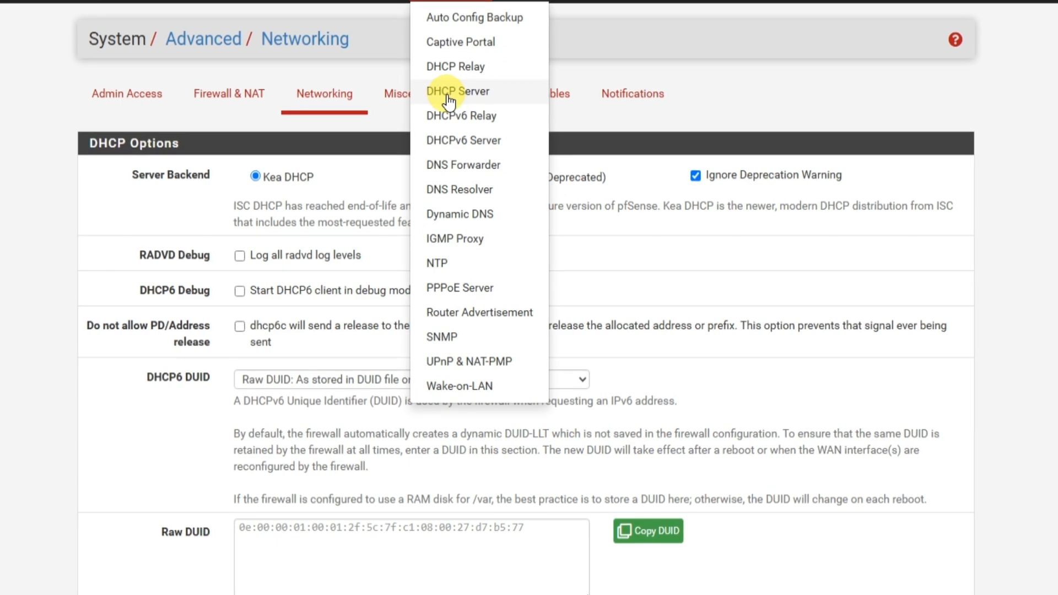
click(456, 93)
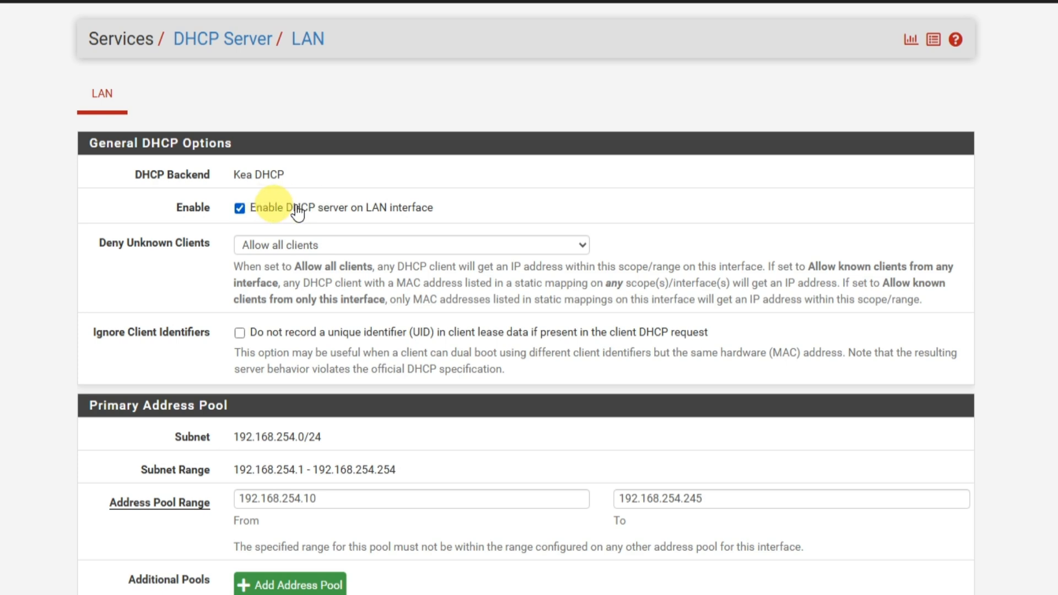
Set the start of the primary address pool range to 192.168.254.2, leaving the end address as it is.
scroll(161, 290, down, 3)
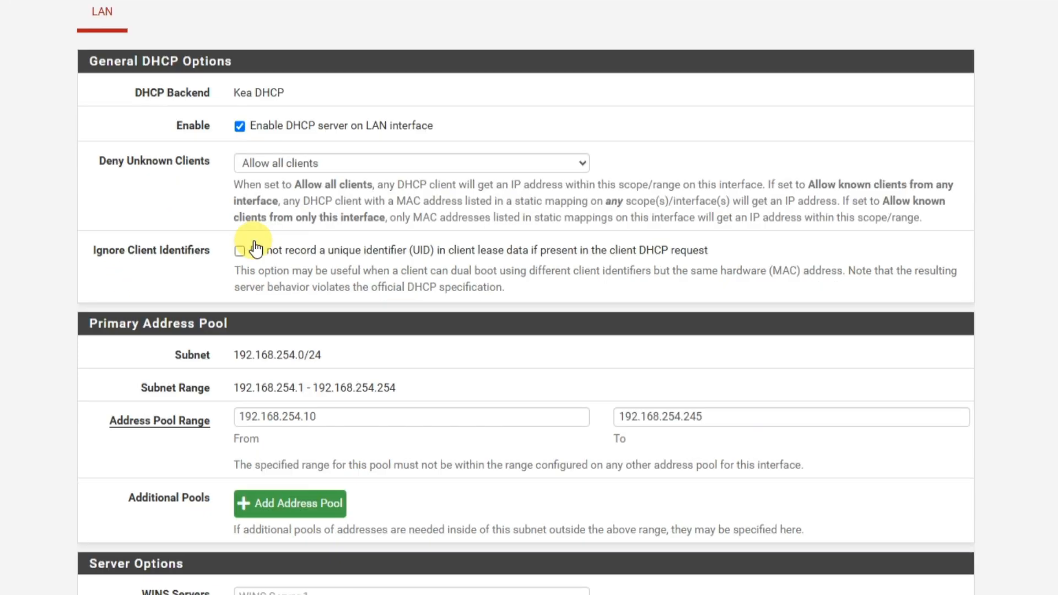
scroll(354, 243, down, 2)
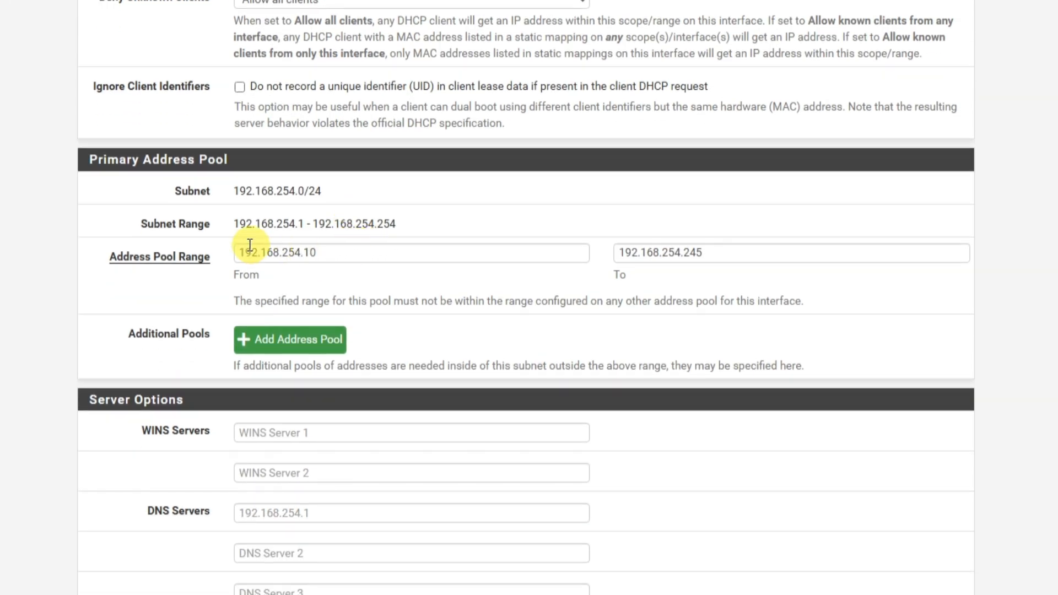
click(363, 248)
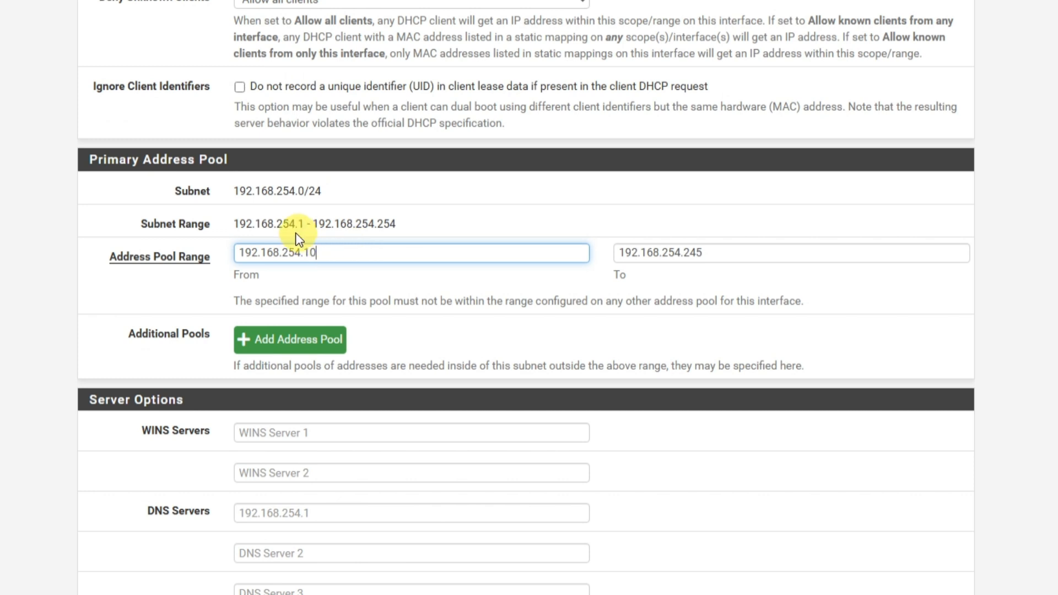
drag(240, 221, 401, 227)
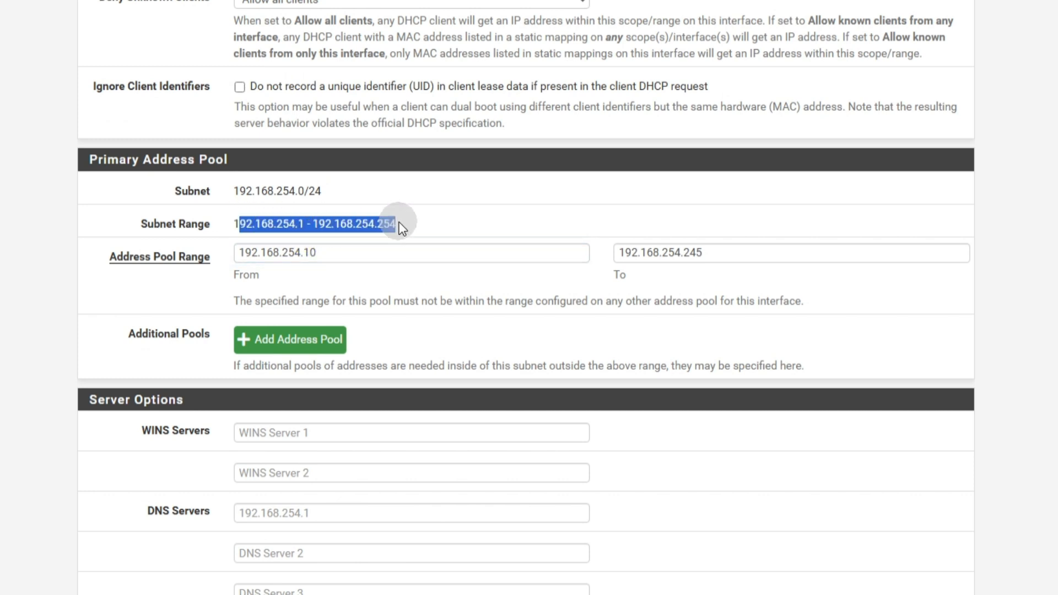
click(365, 255)
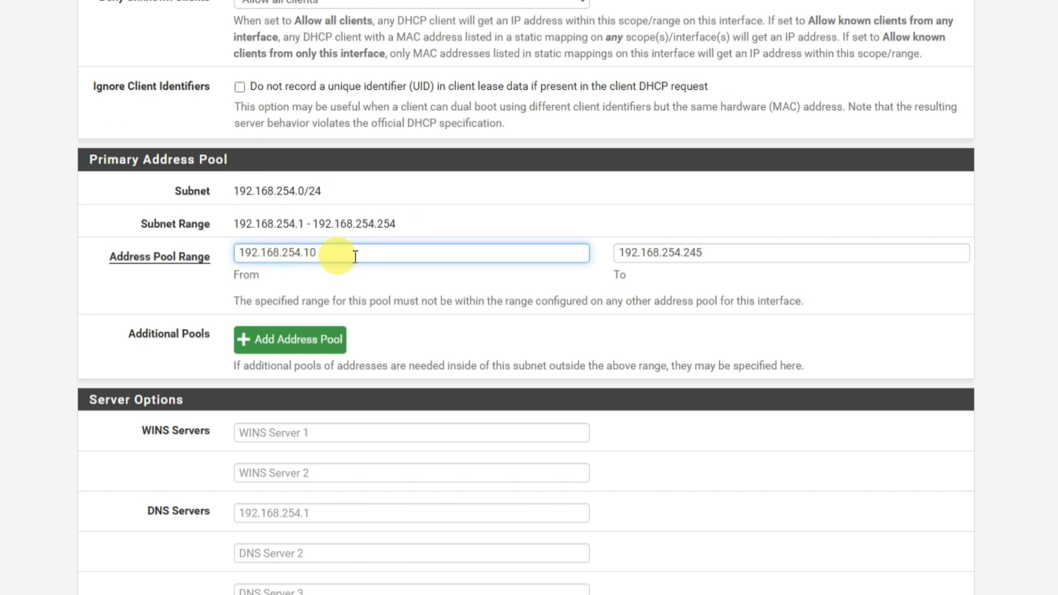
drag(305, 253, 333, 252)
text(2)
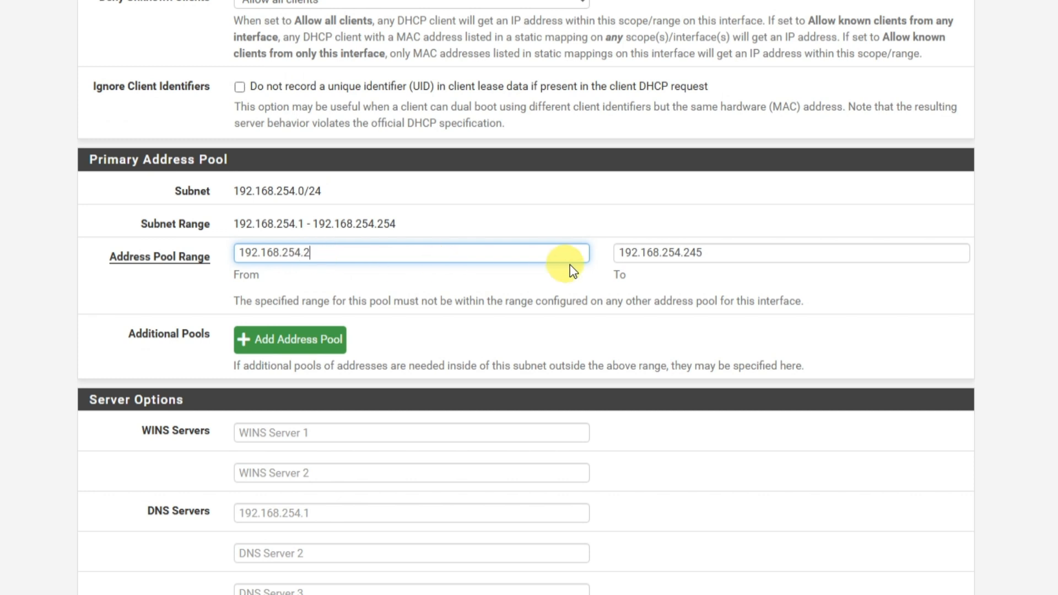
drag(684, 252, 696, 253)
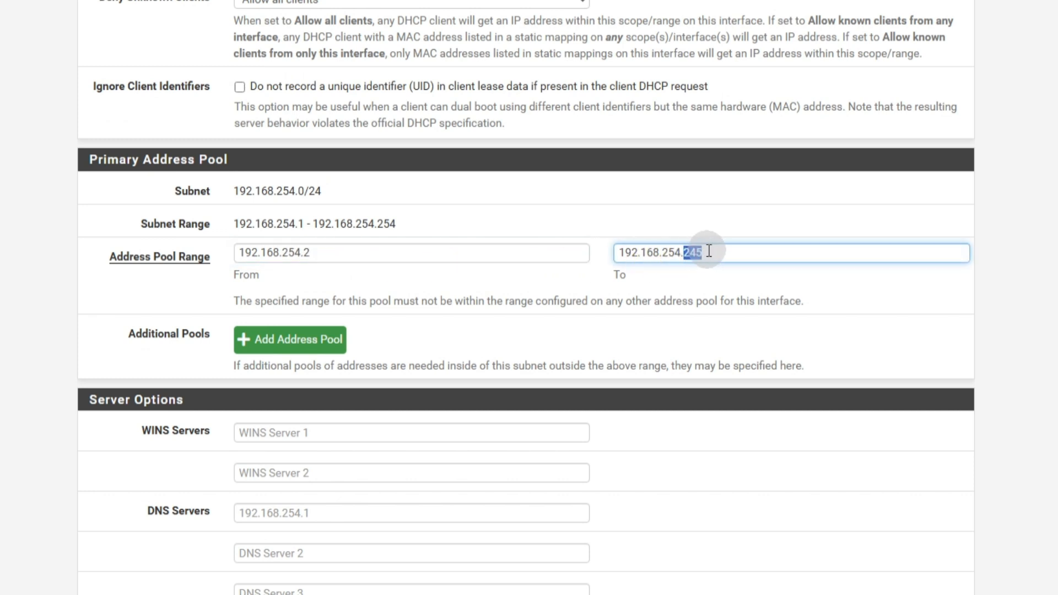
click(718, 253)
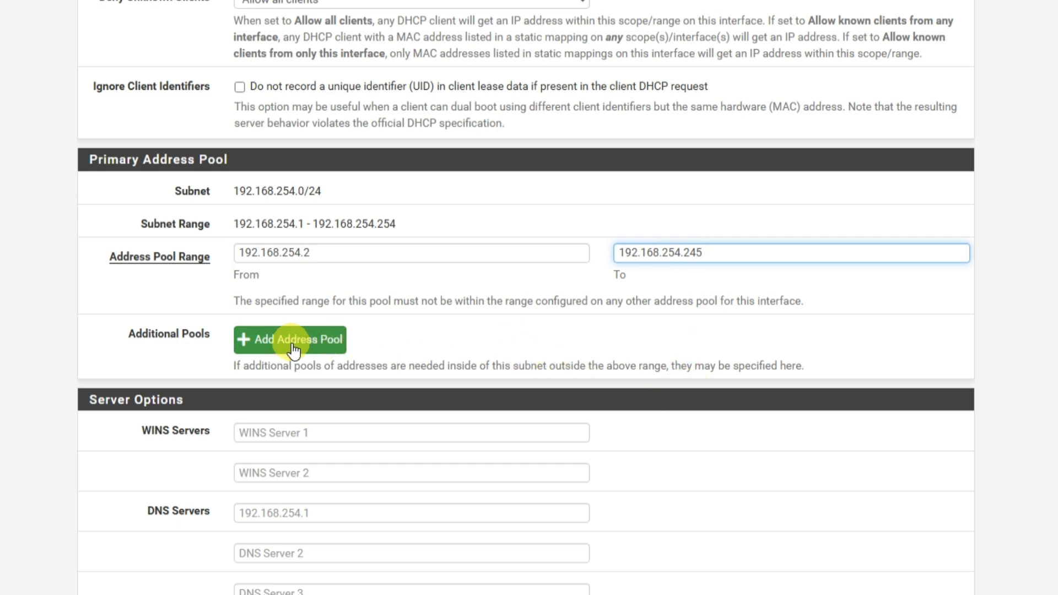
Set both the first WINS server and the first DNS server to 192.168.254.1 in the server options.
scroll(463, 331, down, 3)
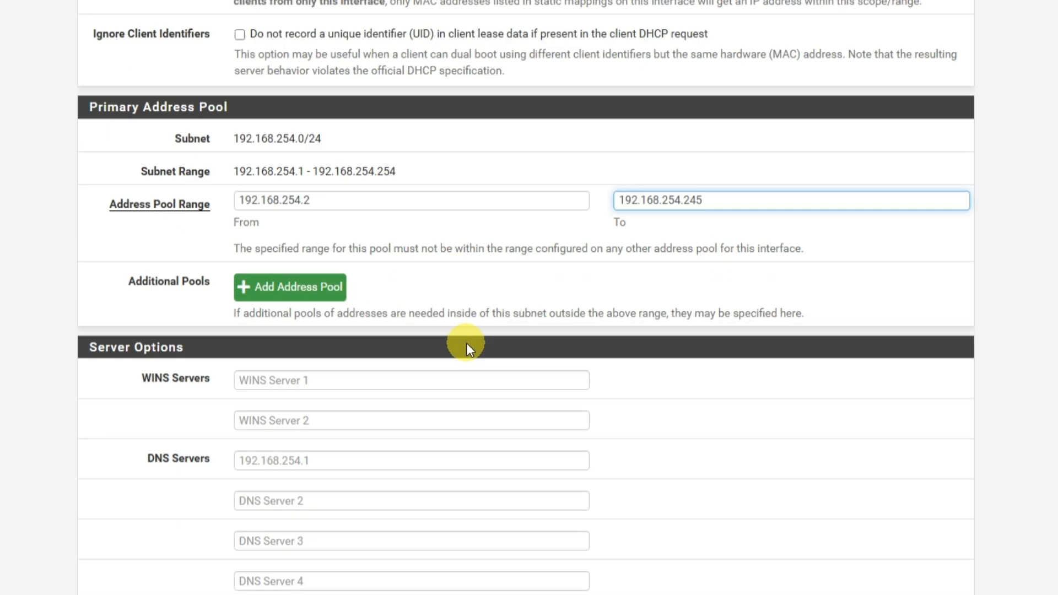
click(331, 273)
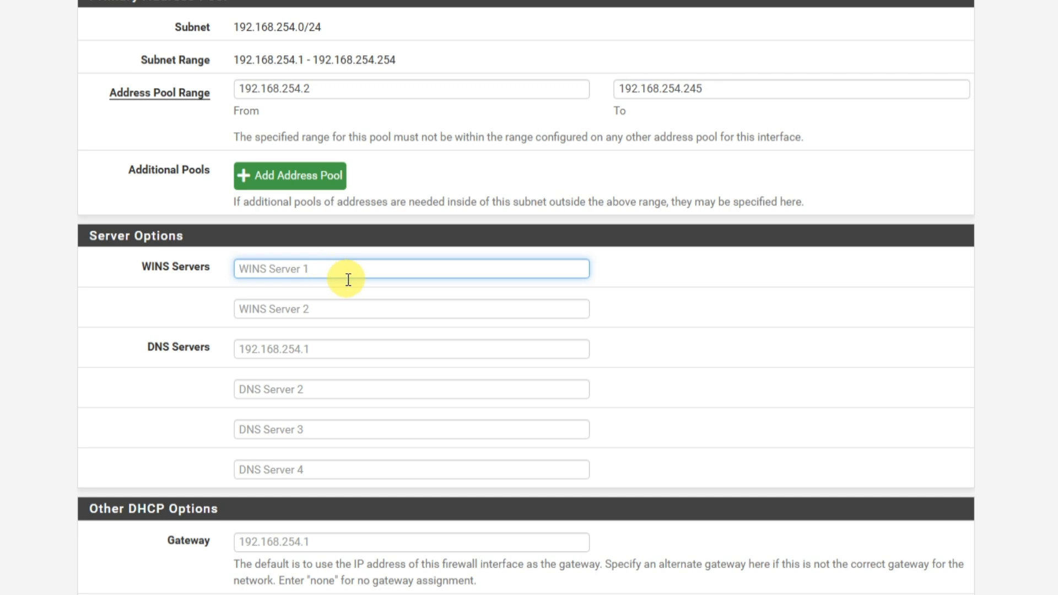
text(192.168.254.1)
key(Tab)
click(245, 347)
text(192)
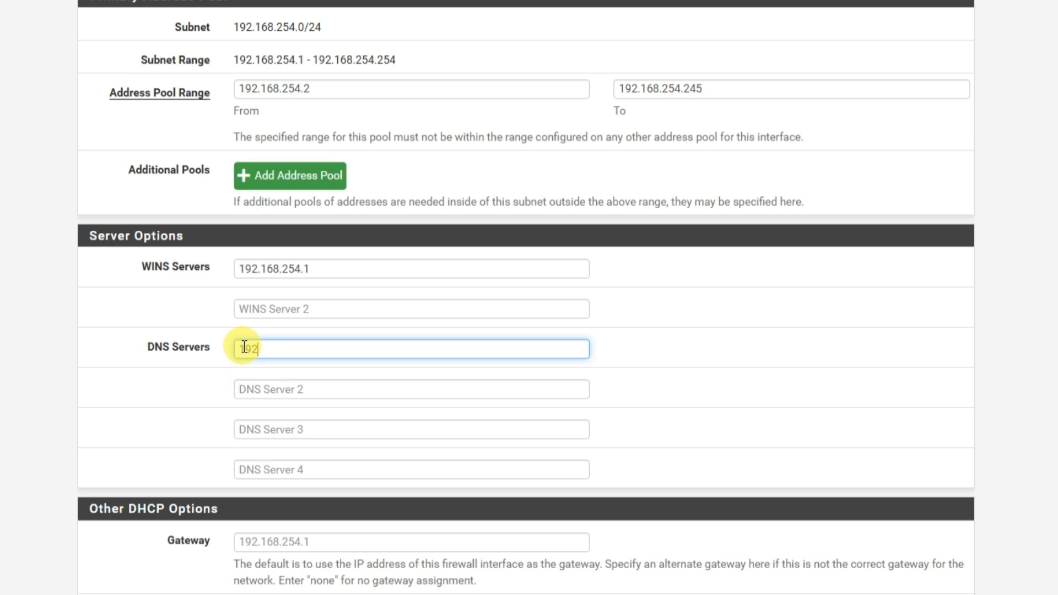
text(.168.254.1)
Set the gateway to 192.168.254.1 in the other DHCP options.
scroll(207, 382, down, 3)
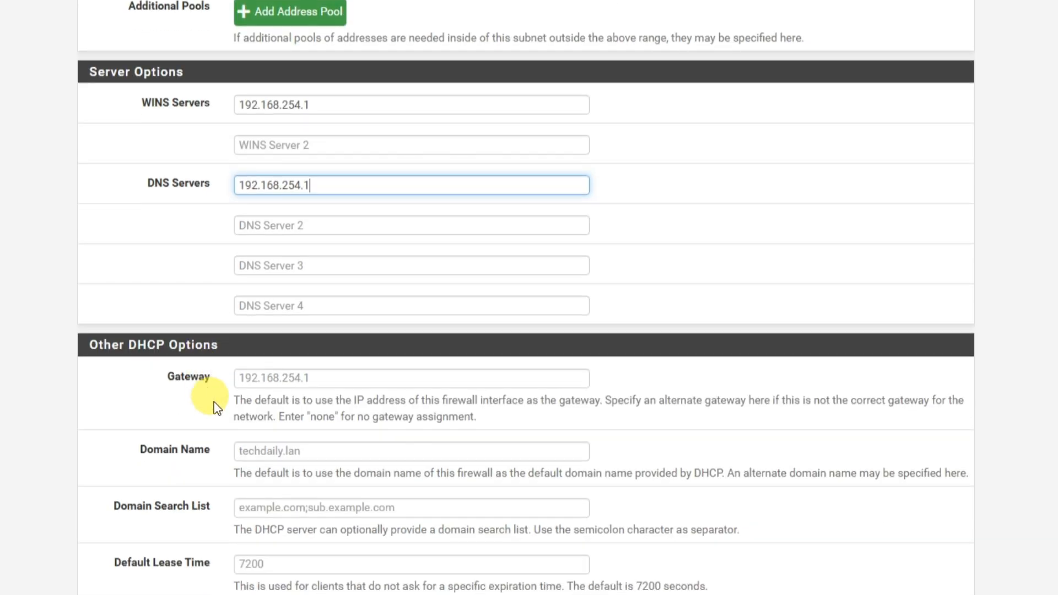
click(262, 379)
text(192.168.254)
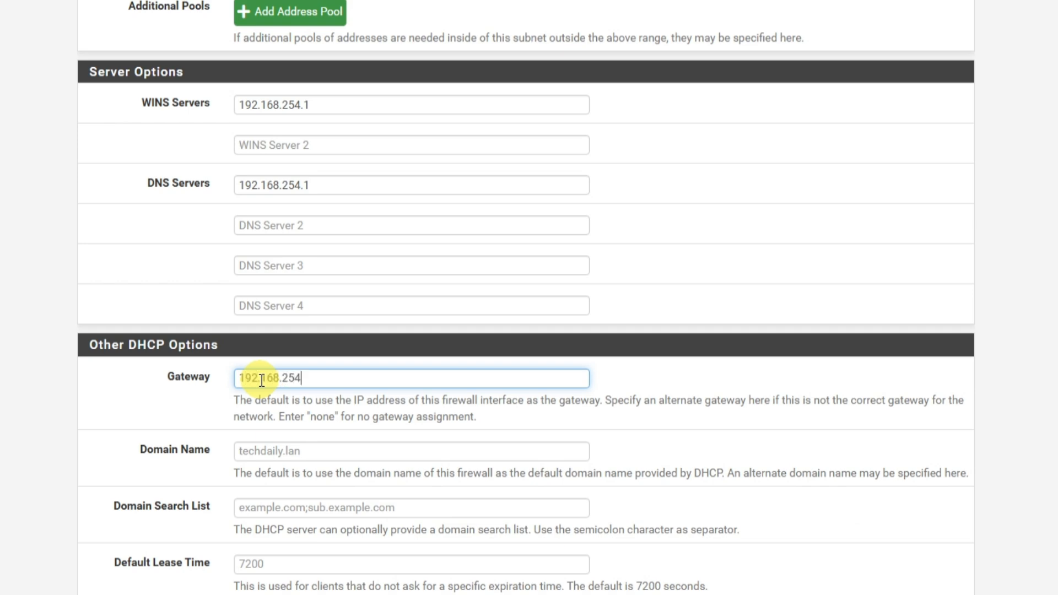
text(.1)
Review the domain name and the default and maximum lease time options without changing them.
scroll(262, 379, down, 3)
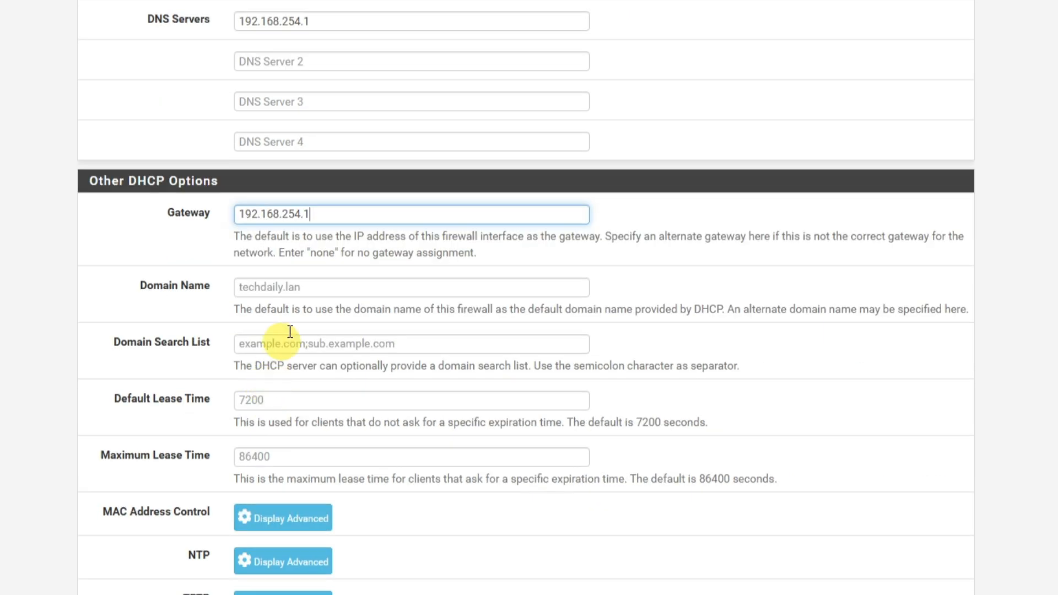
click(302, 289)
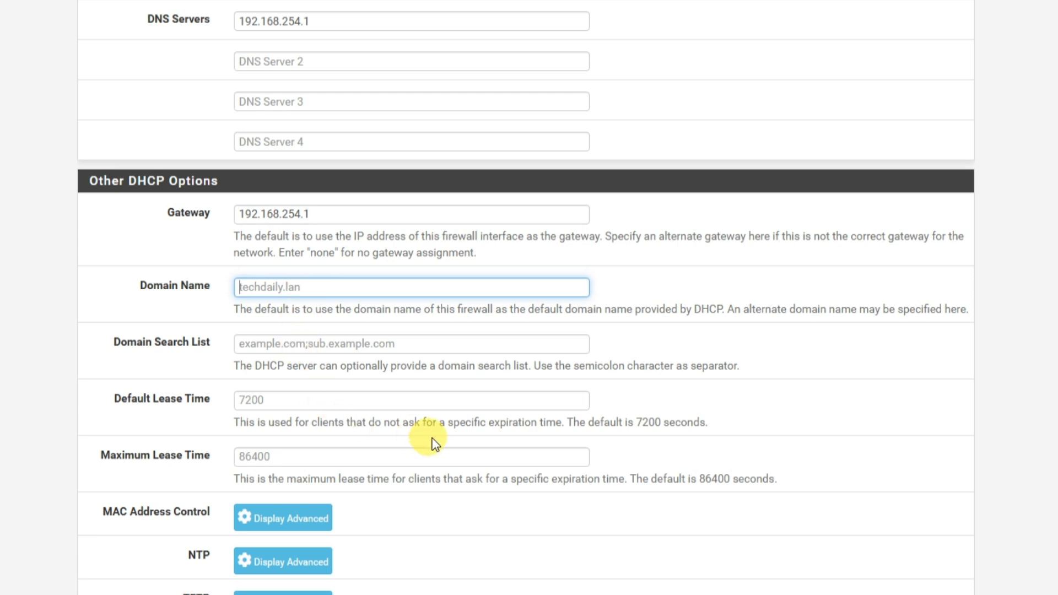
click(285, 401)
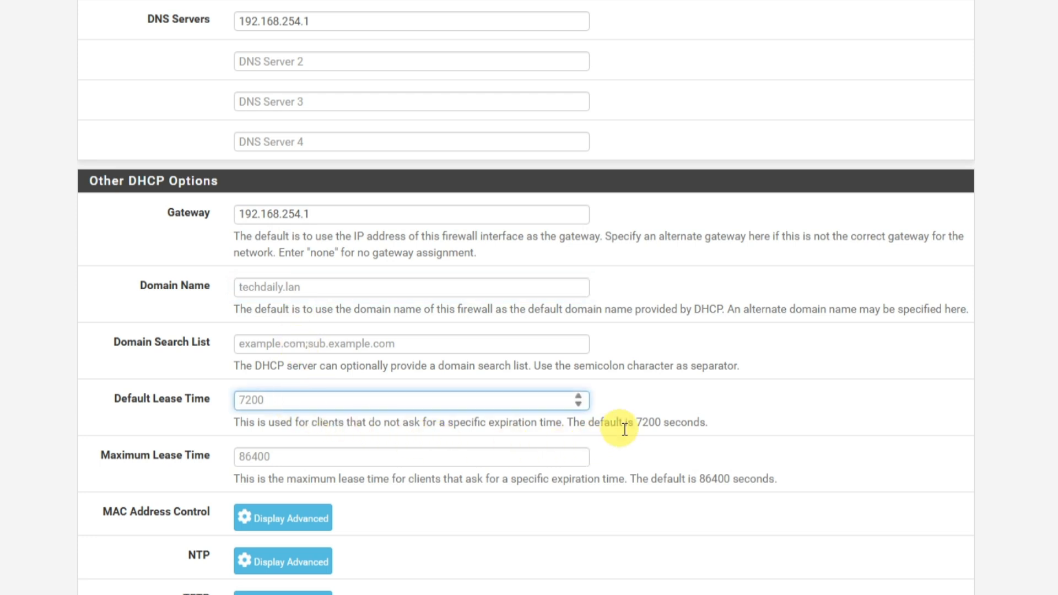
drag(628, 422, 719, 424)
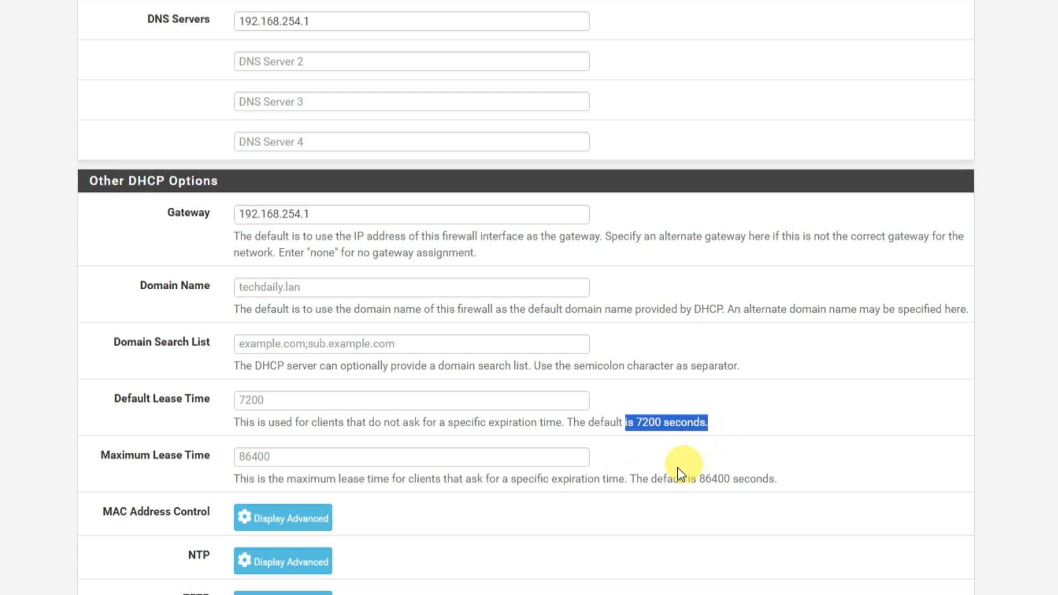
drag(697, 479, 729, 476)
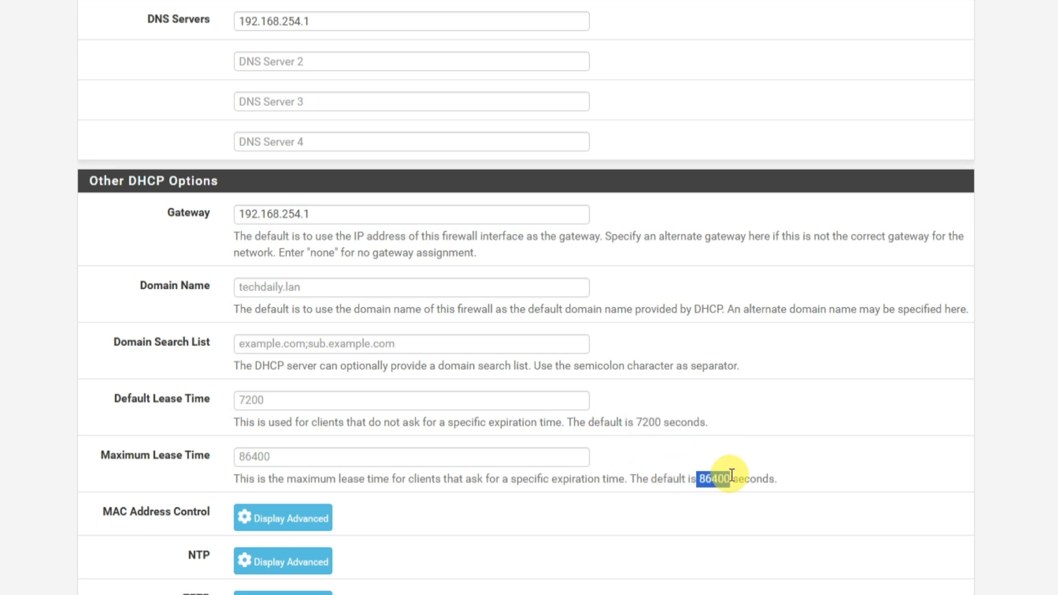
click(656, 471)
Save the LAN DHCP server configuration and apply the changes.
scroll(656, 471, down, 5)
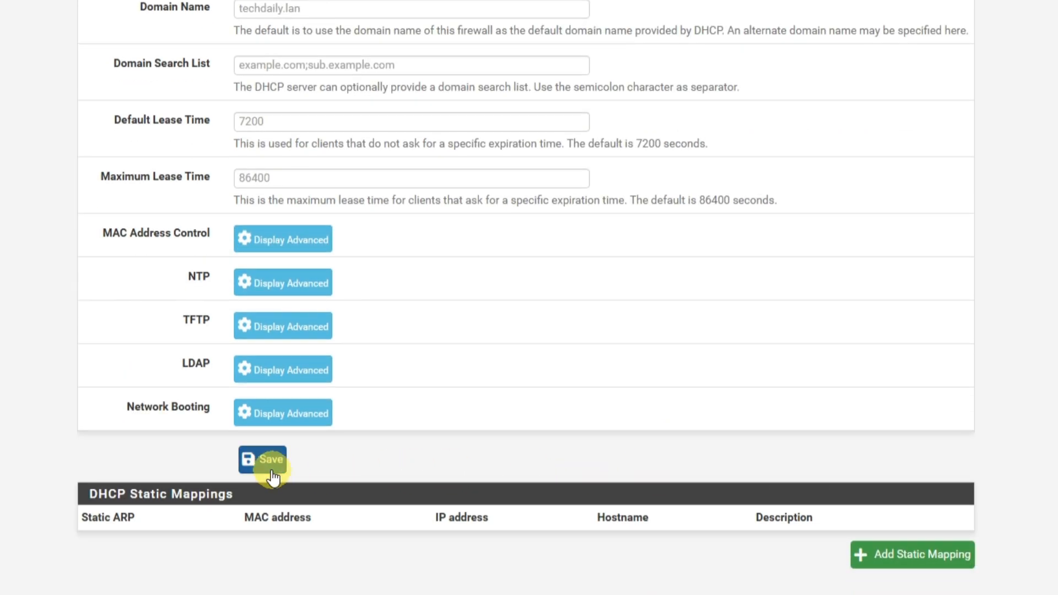
click(258, 460)
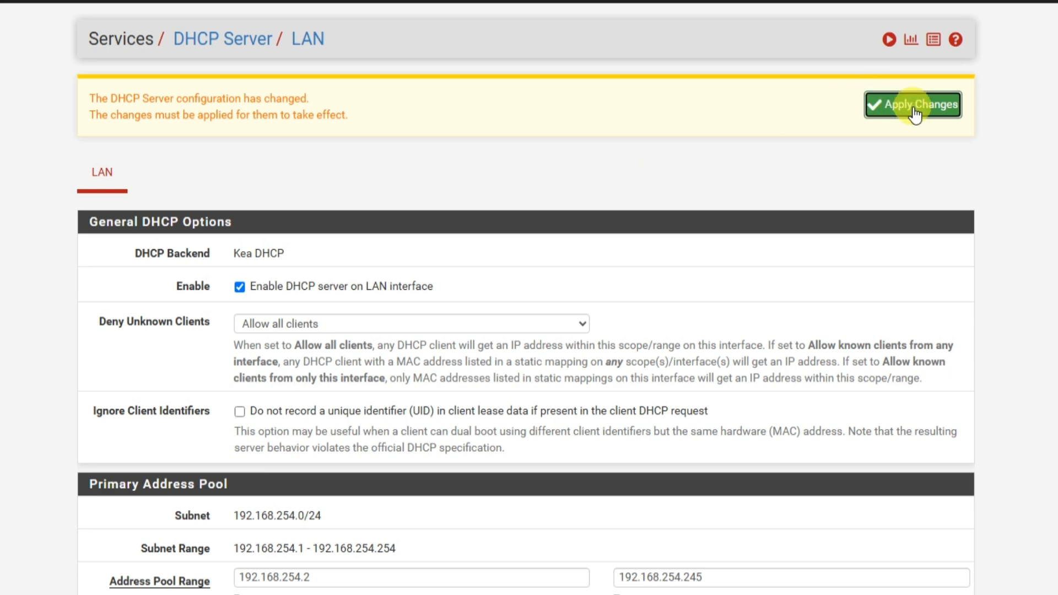
click(913, 107)
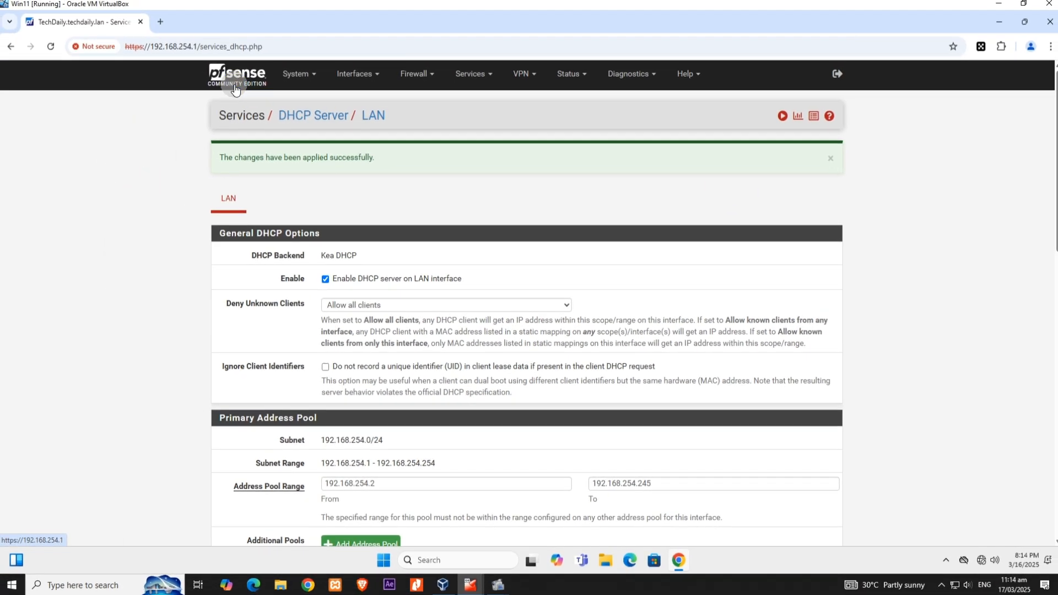
Check the Kea DHCP server's service status on the dashboard, and minimize the browser to the desktop.
click(234, 88)
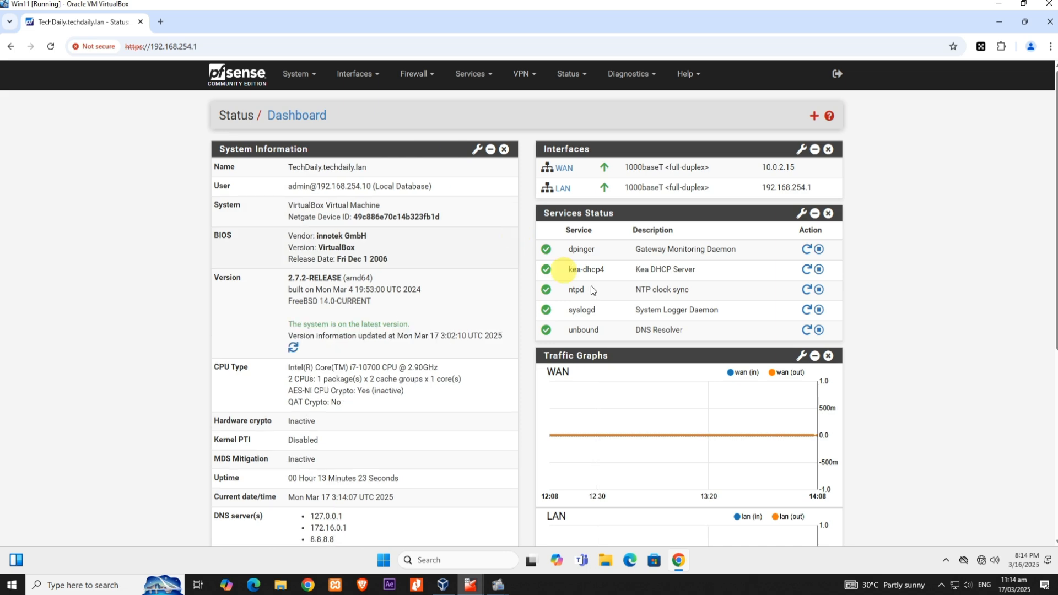
drag(568, 269, 708, 271)
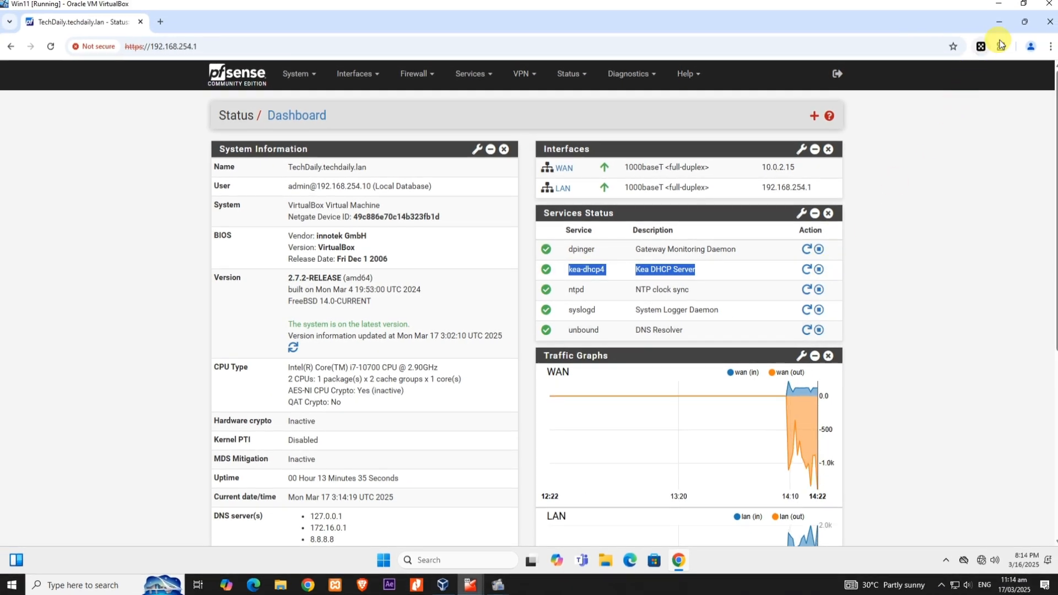
click(999, 26)
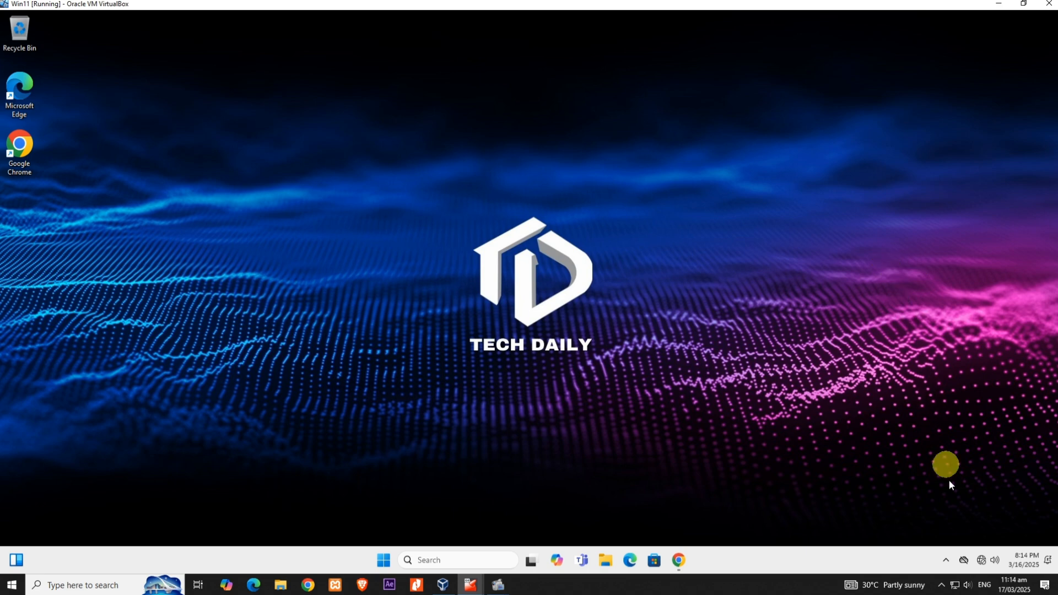
Set the Windows client's Ethernet IP assignment to Automatic (DHCP), save it, and close the network settings.
right_click(983, 561)
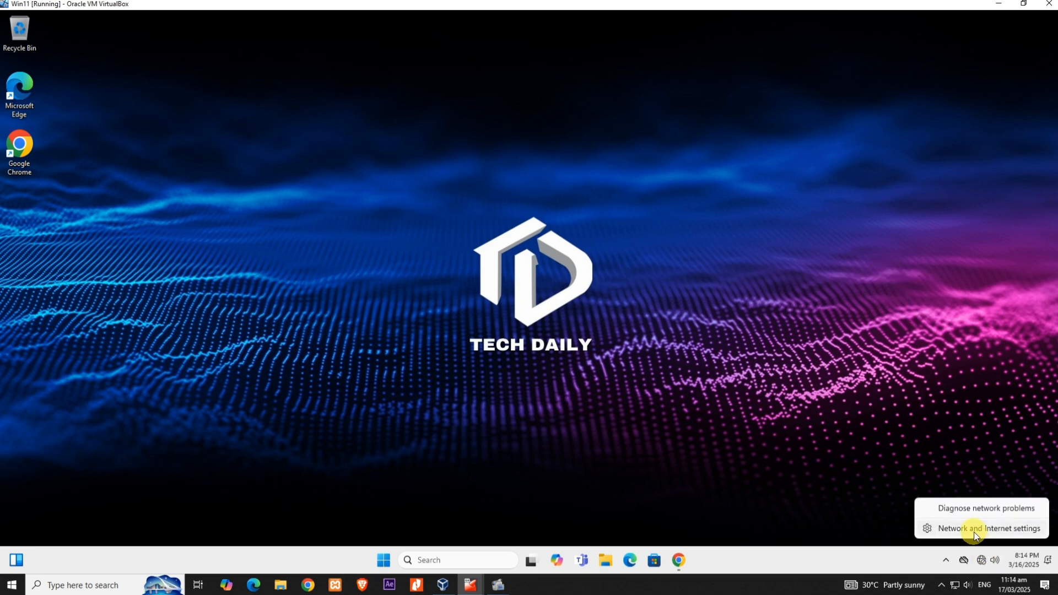
click(975, 530)
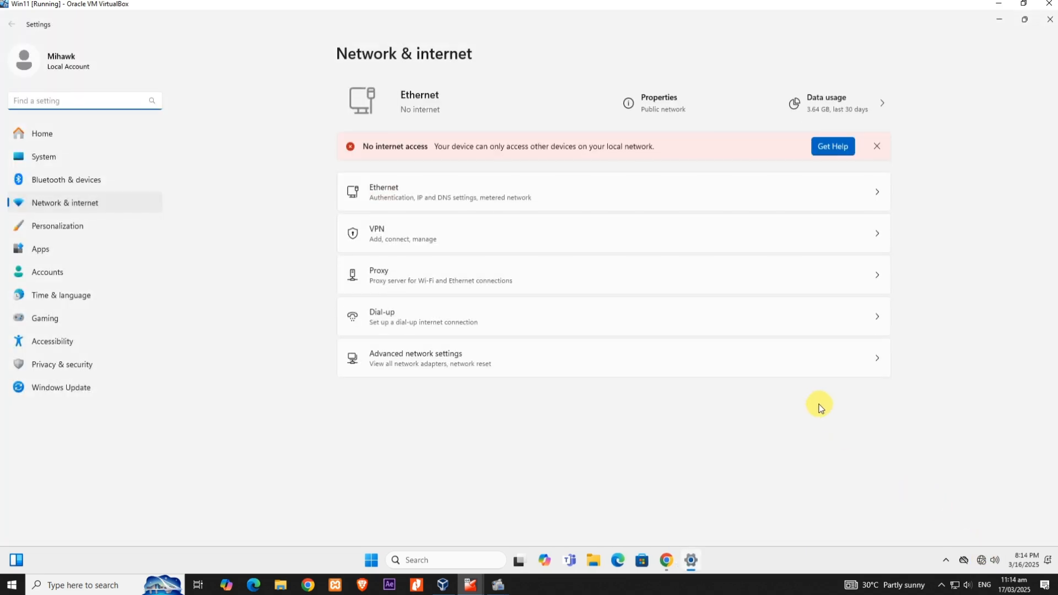
click(661, 104)
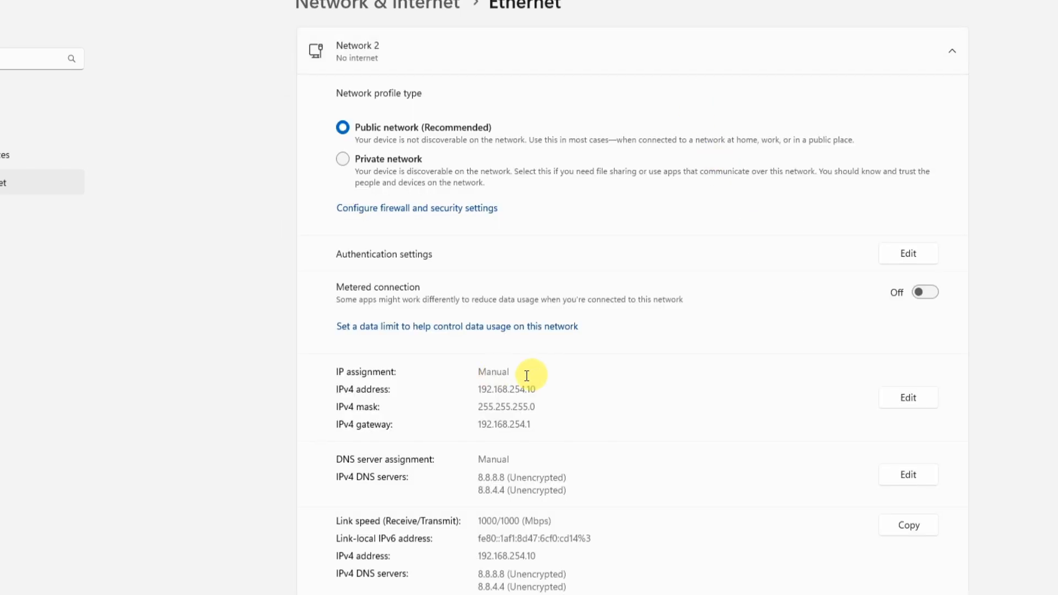
click(906, 405)
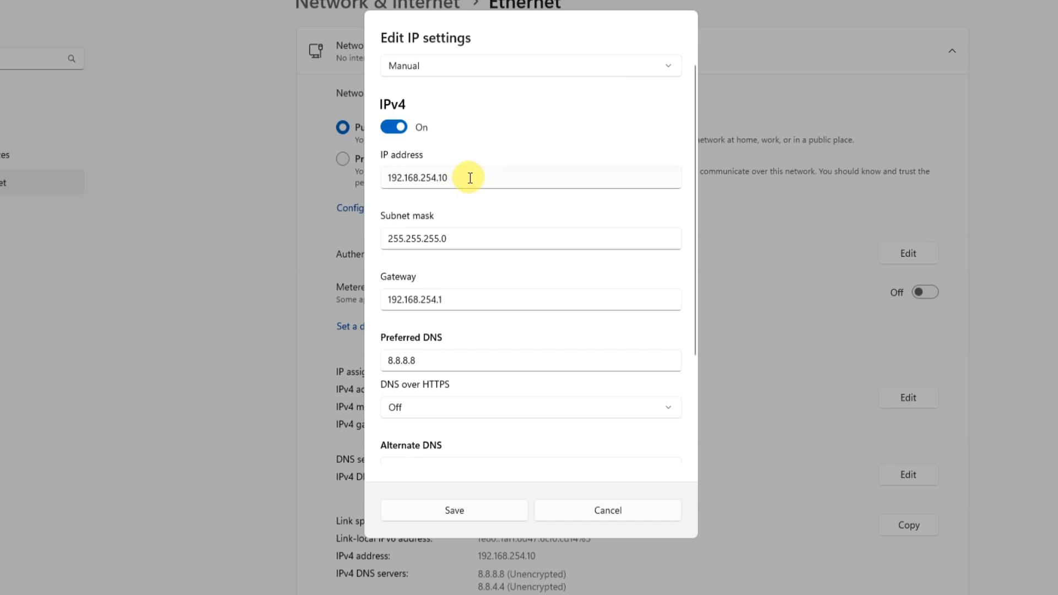
click(455, 70)
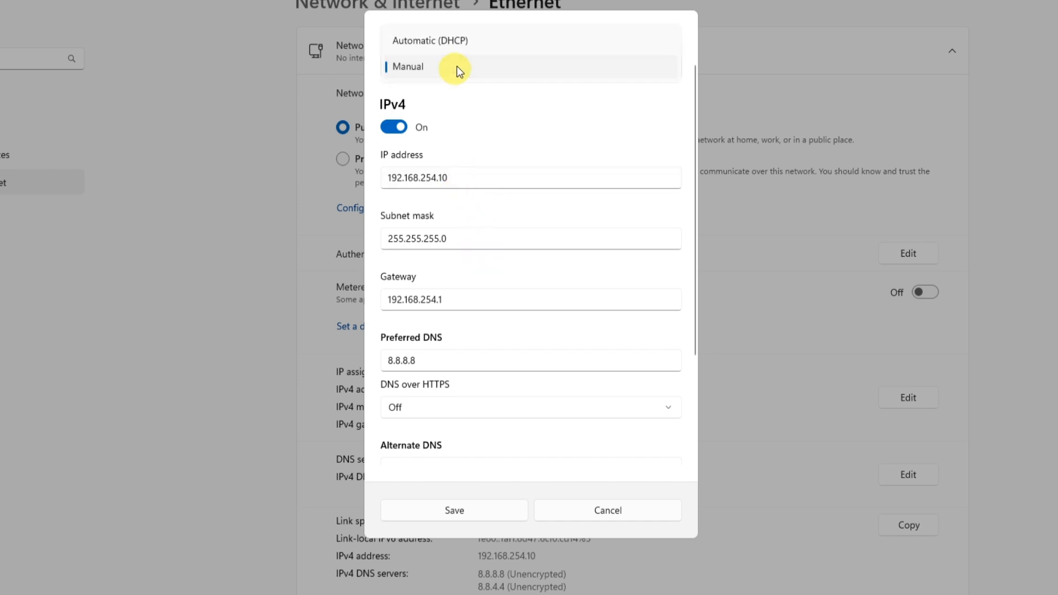
click(461, 43)
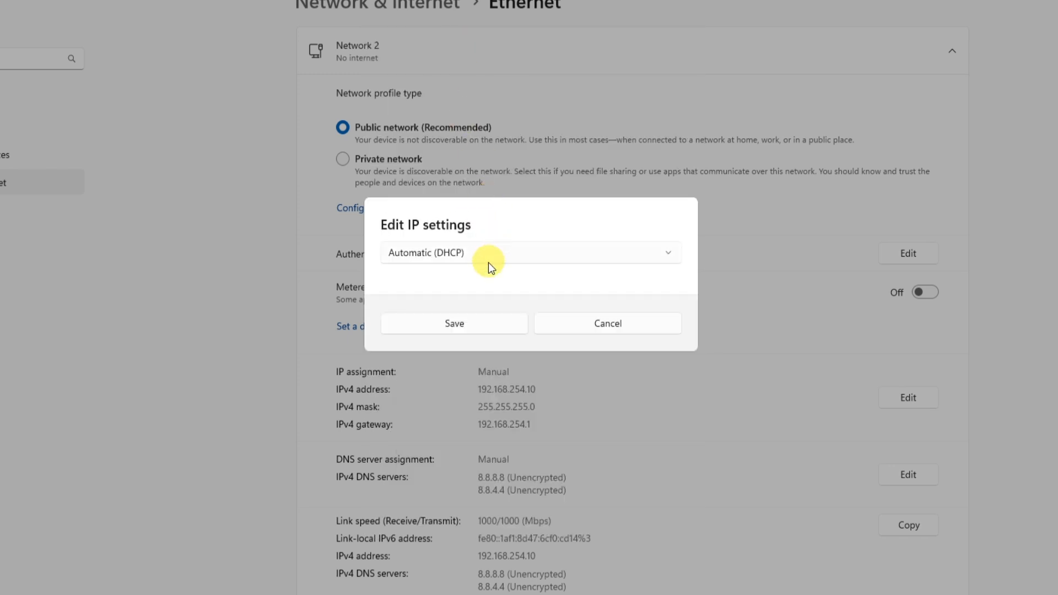
click(473, 325)
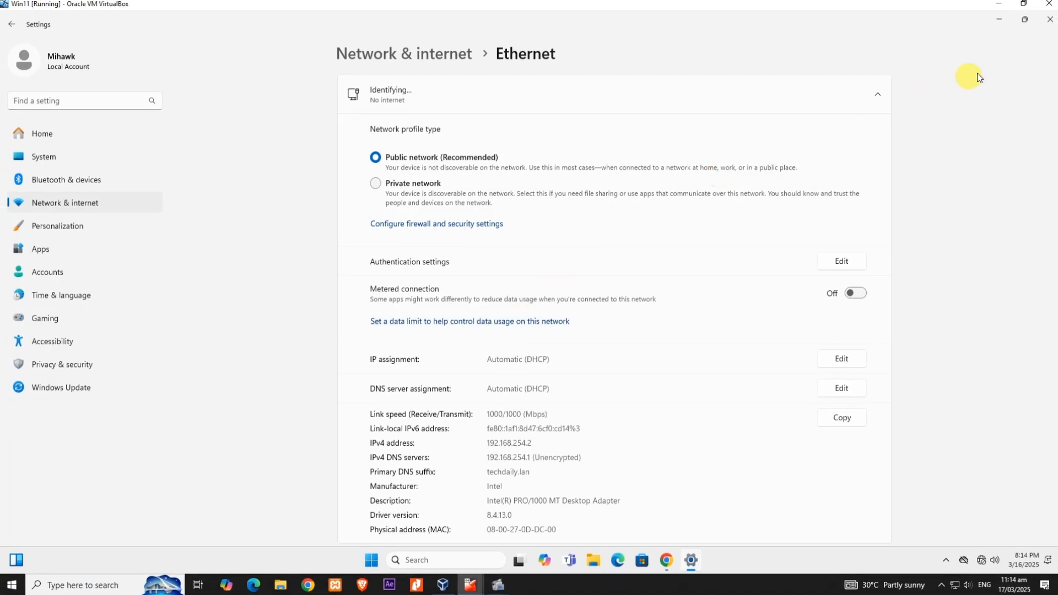
click(1047, 25)
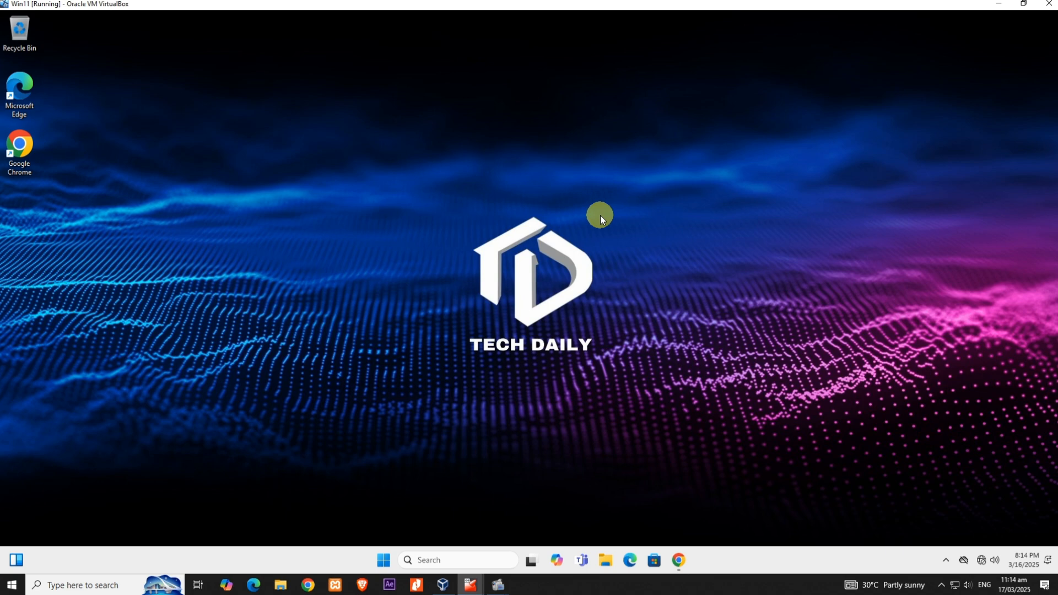
Open a command prompt on the Windows client and release its IP address with ipconfig /release.
key(super+r)
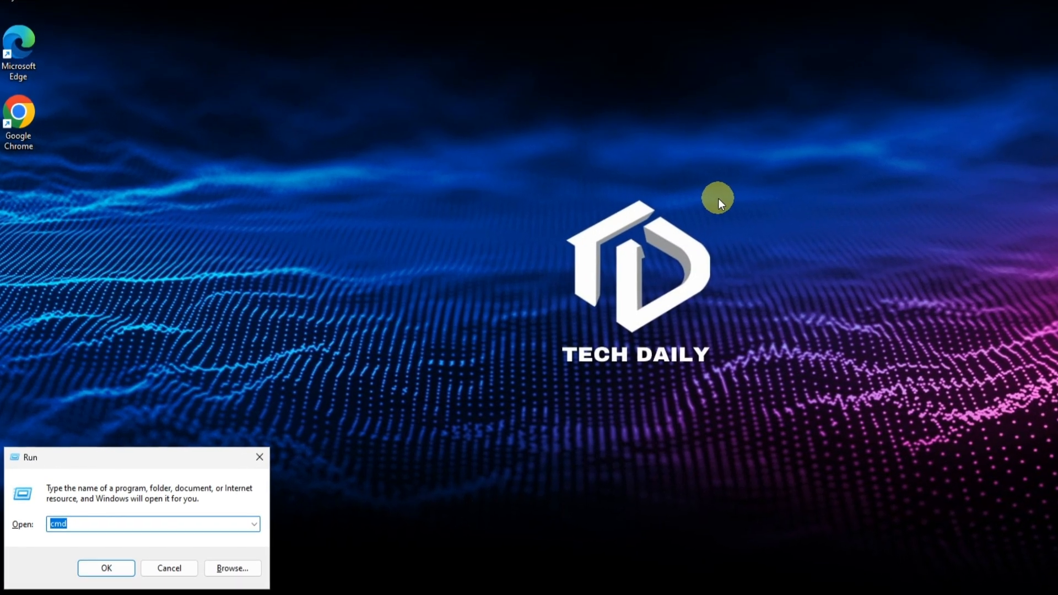
key(Return)
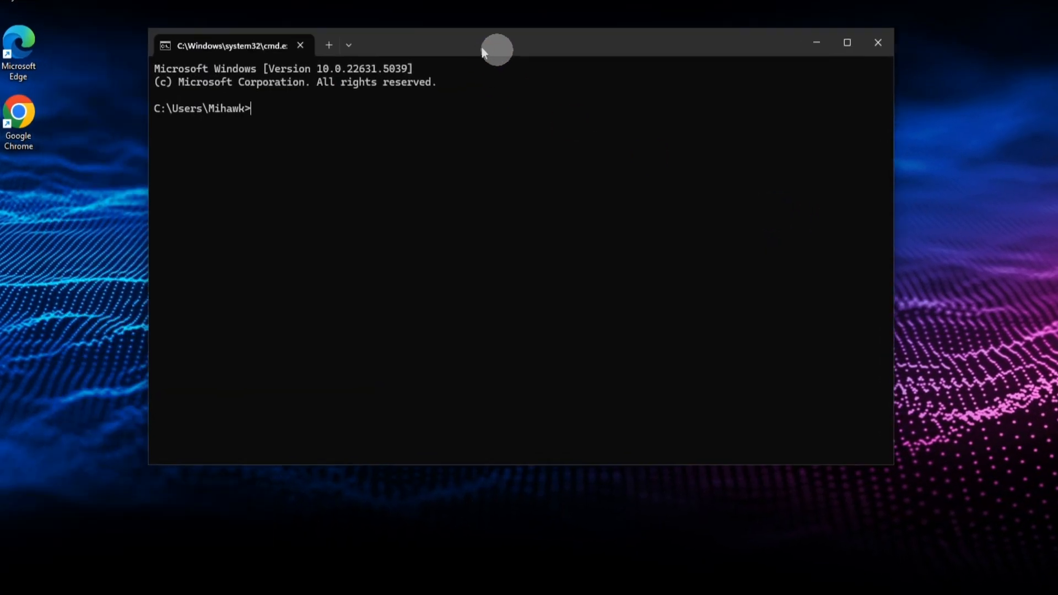
drag(483, 51, 632, 67)
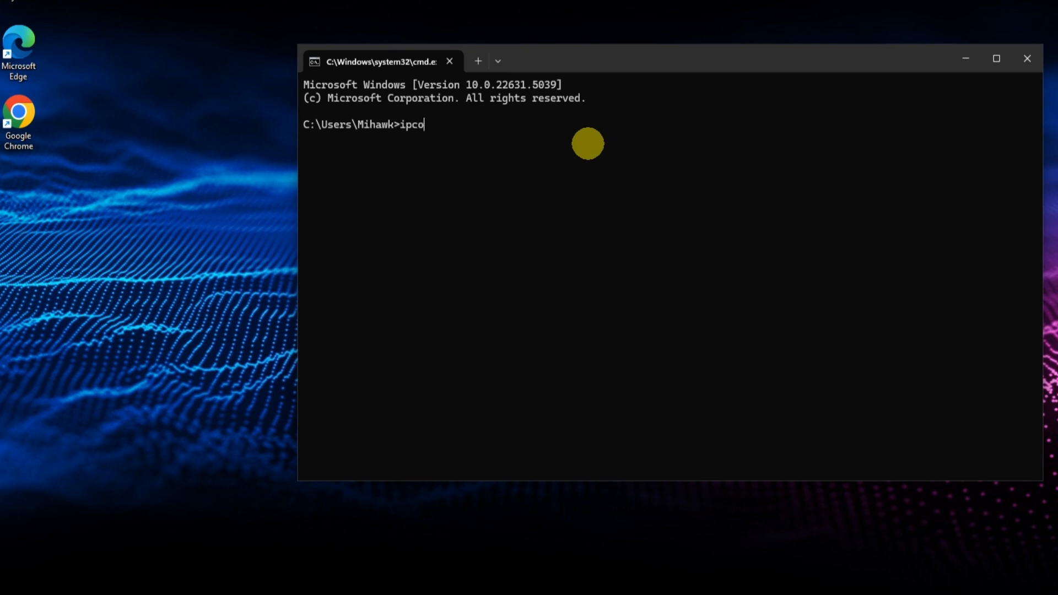
text(ipconfig)
key(BackSpace)
key(BackSpace)
key(BackSpace)
key(BackSpace)
key(BackSpace)
key(BackSpace)
key(BackSpace)
text(config /release)
key(Return)
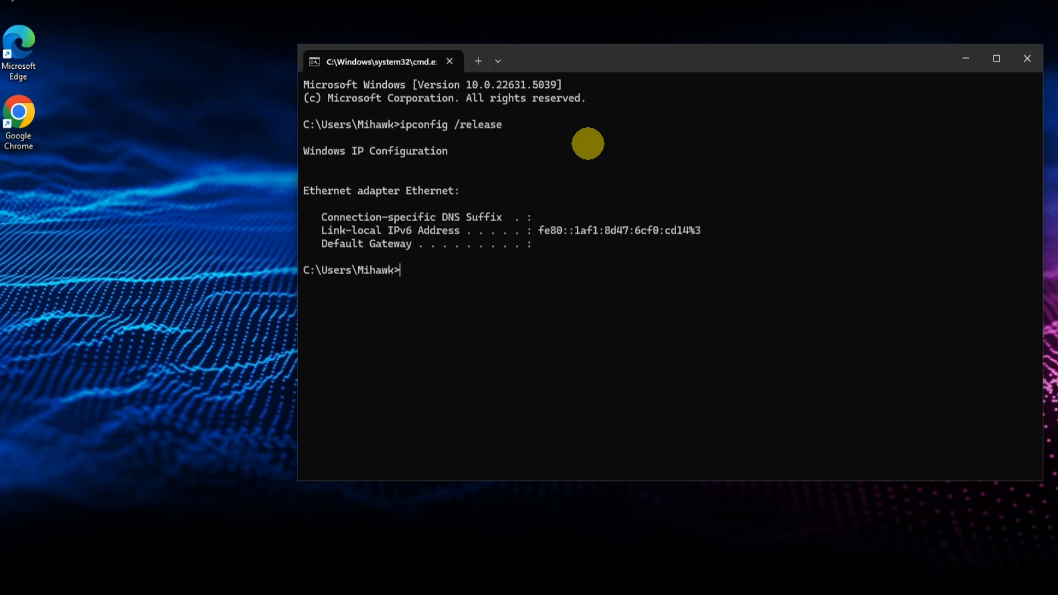
Request a new address with ipconfig /renew and list the full adapter configuration with ipconfig /all.
text(ipconfig /renew)
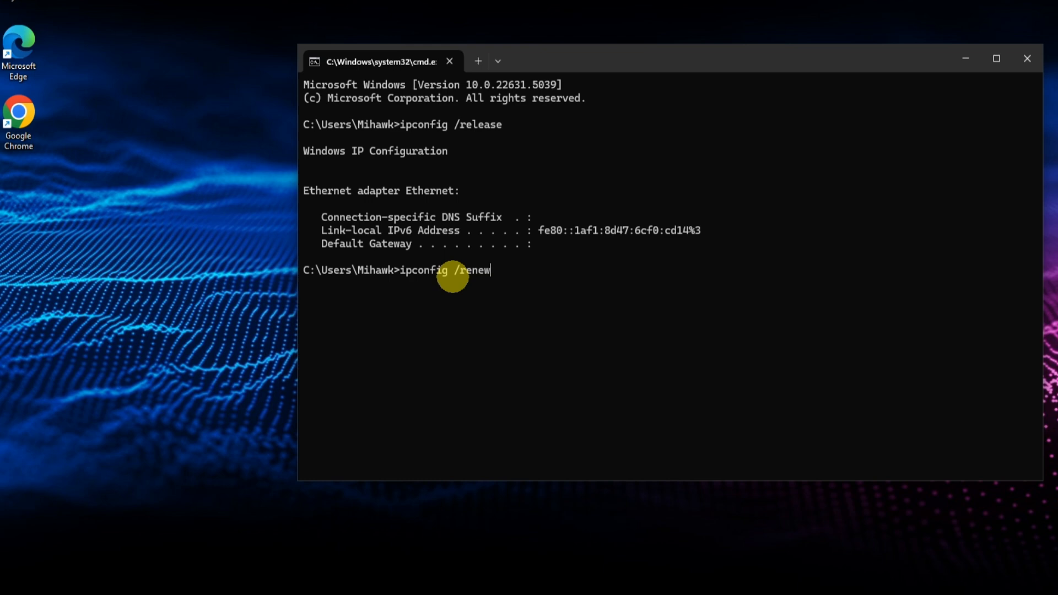
key(Return)
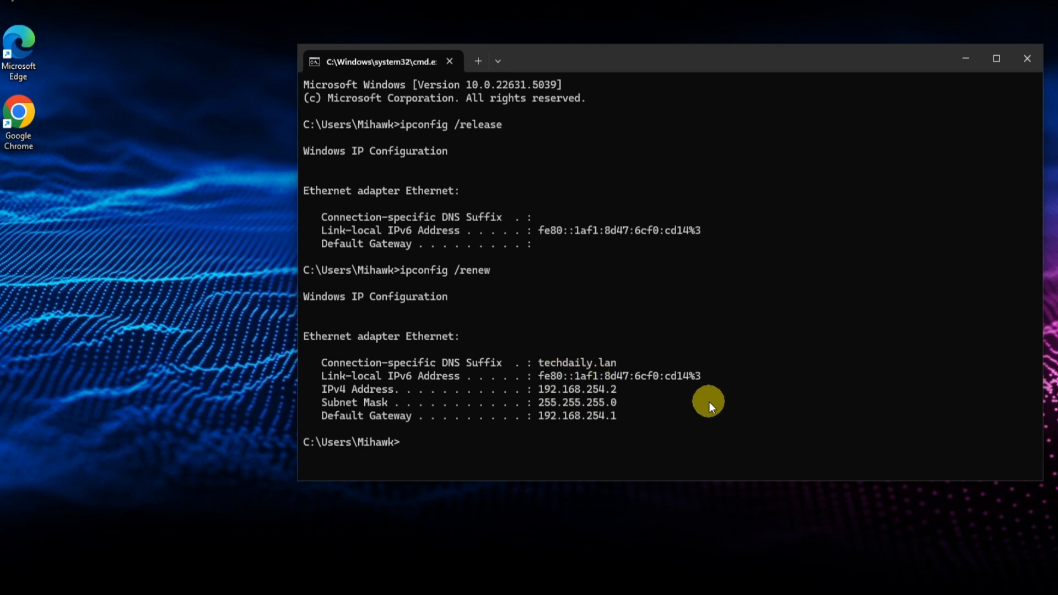
key(Up)
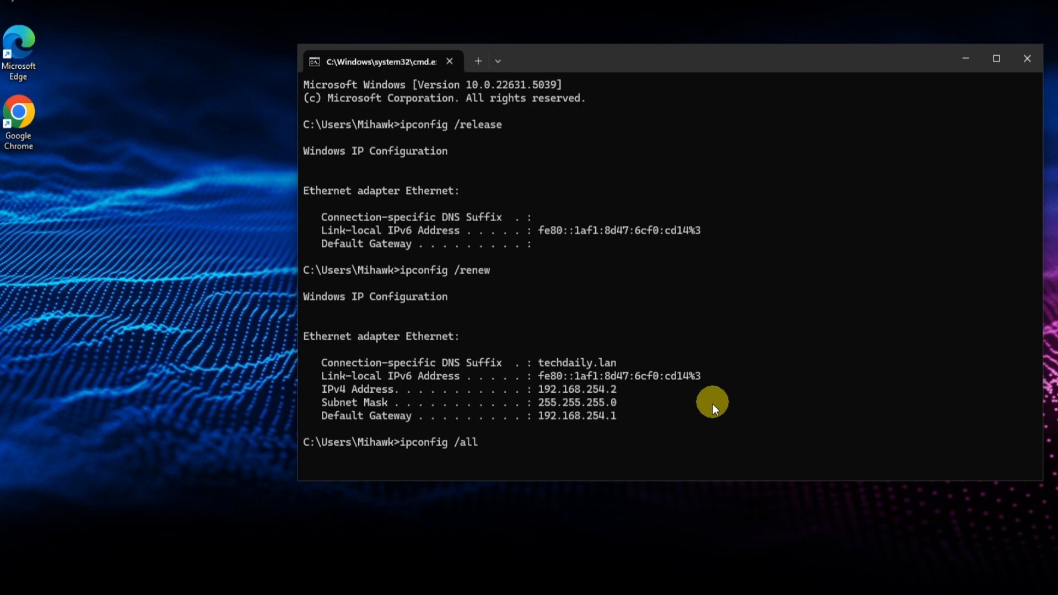
key(Return)
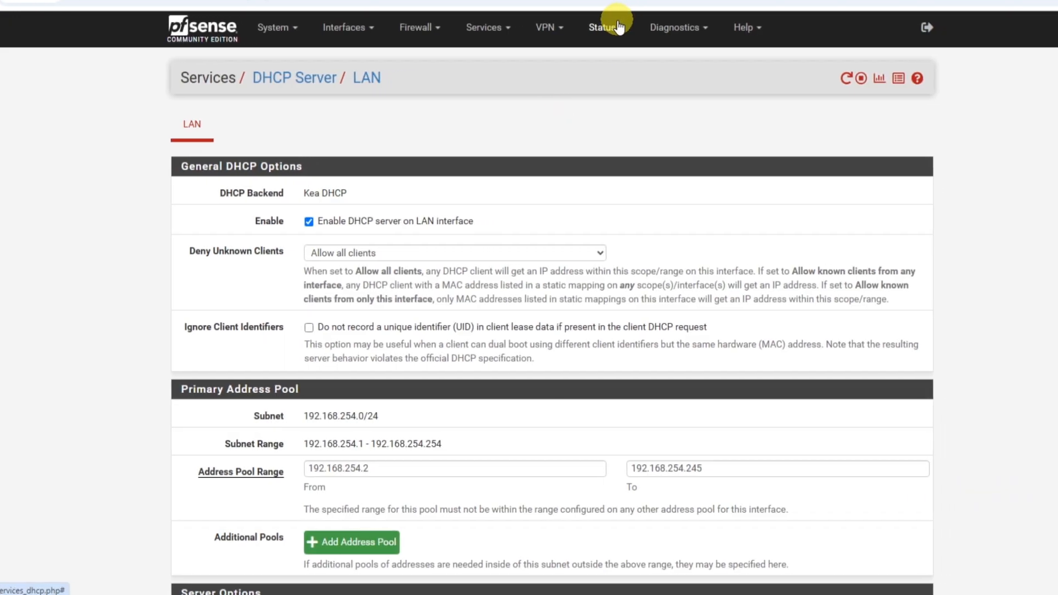
Open the DHCP leases status in pfSense and examine the client's leased IP, MAC address, hostname, and start and end times.
click(607, 26)
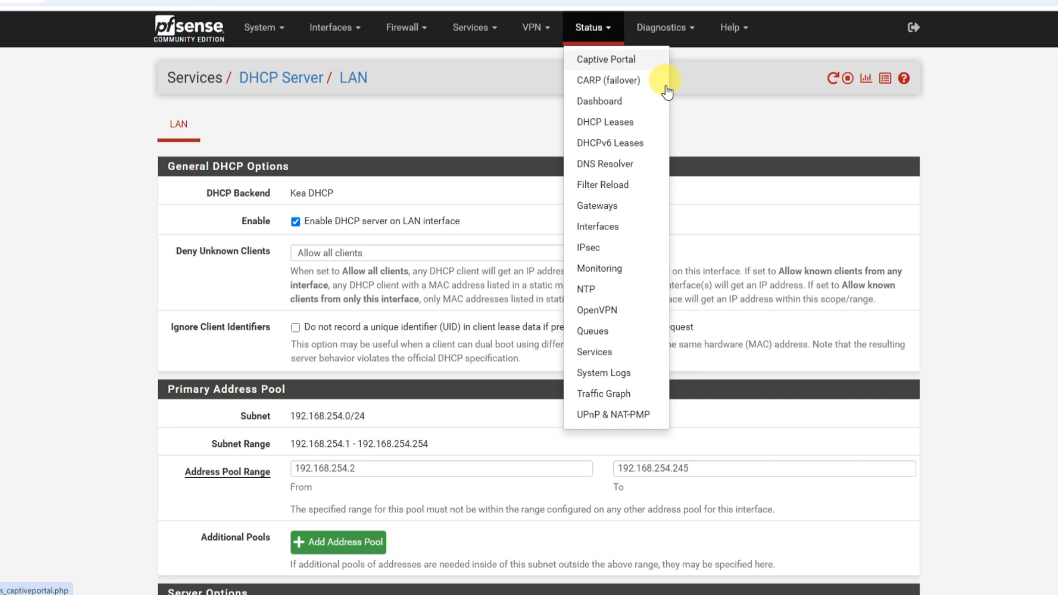
click(611, 127)
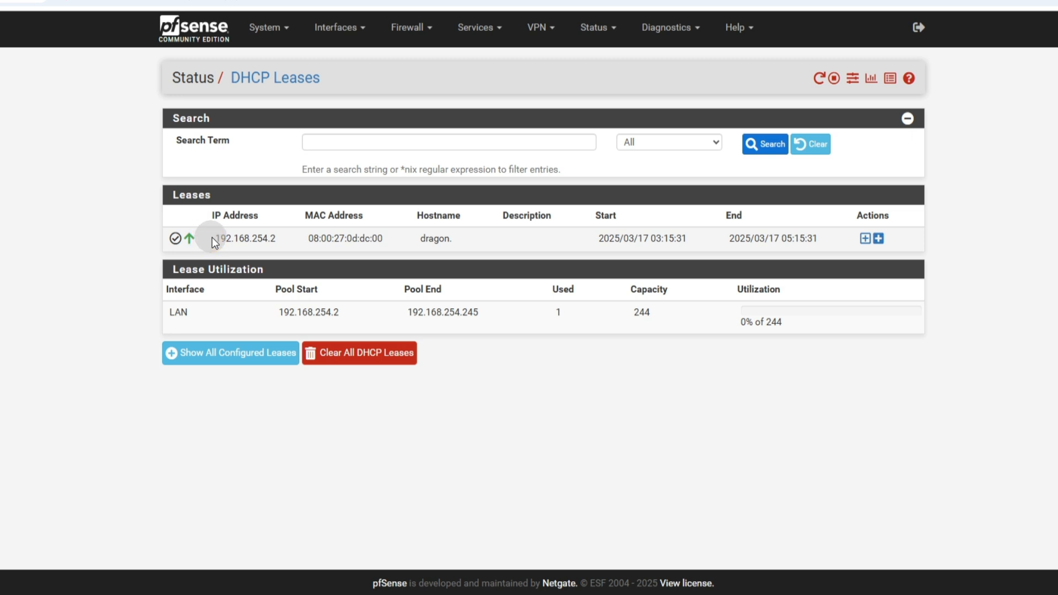
drag(212, 238, 277, 239)
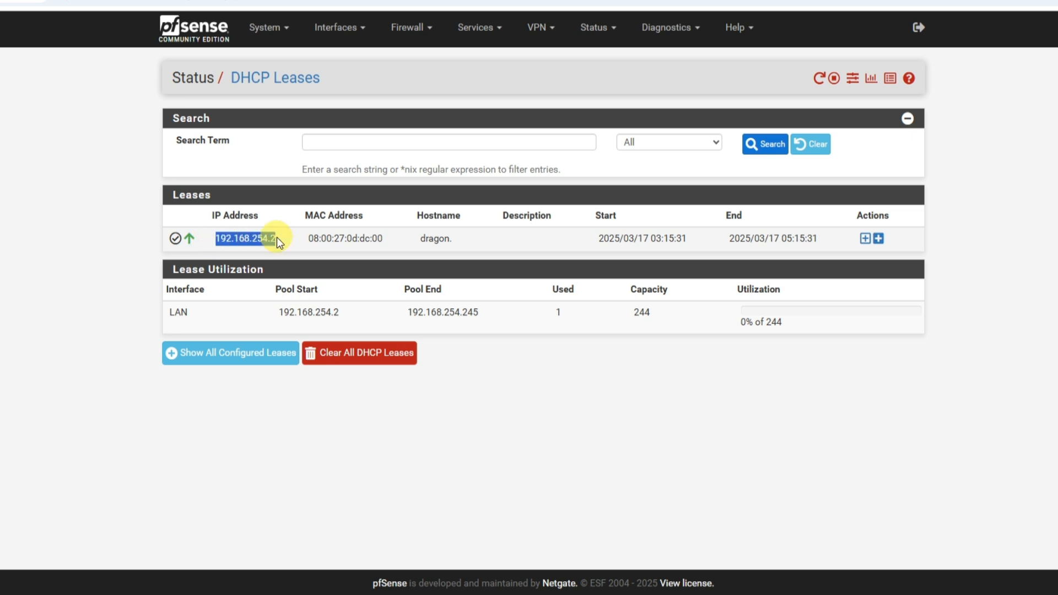
click(309, 239)
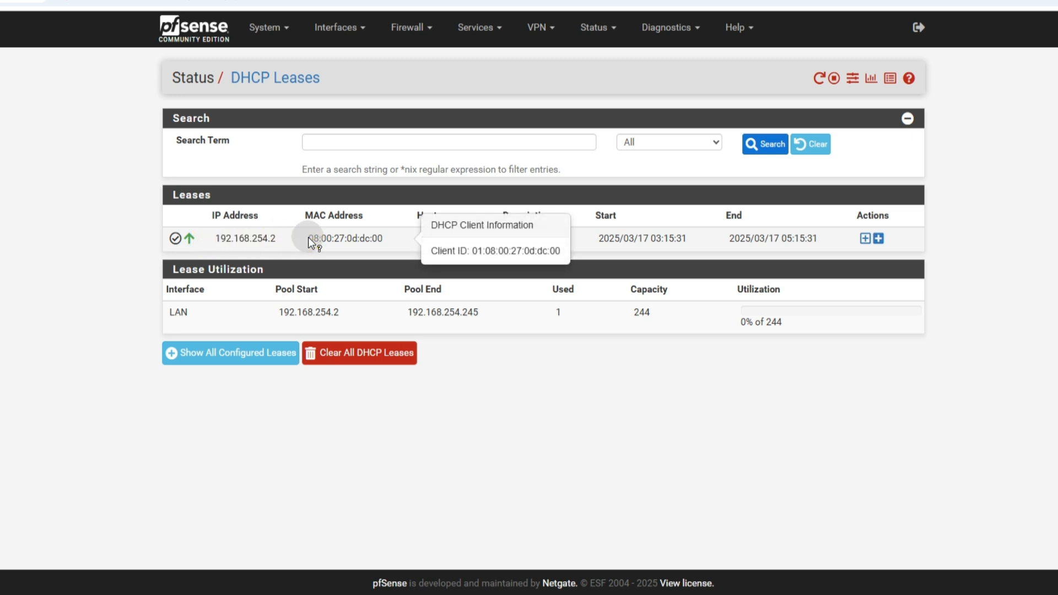
drag(302, 238, 385, 239)
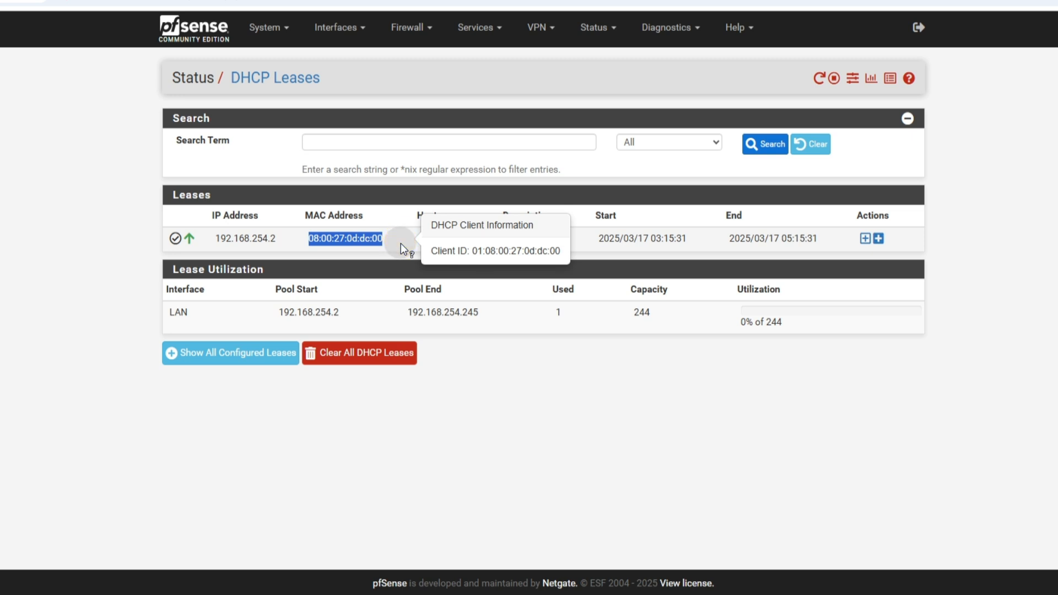
click(401, 243)
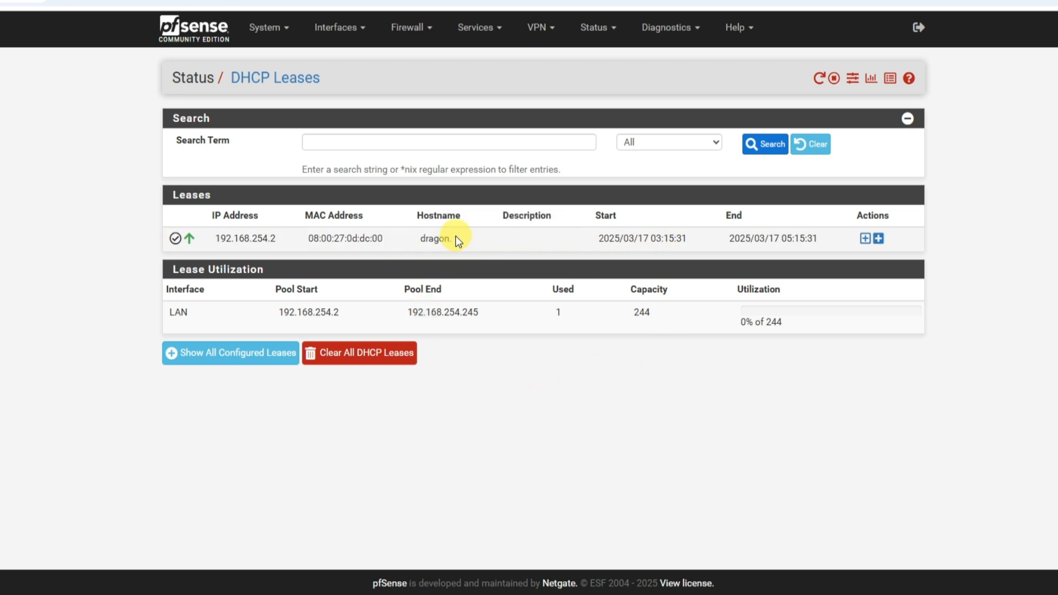
drag(456, 239, 426, 238)
drag(597, 238, 828, 237)
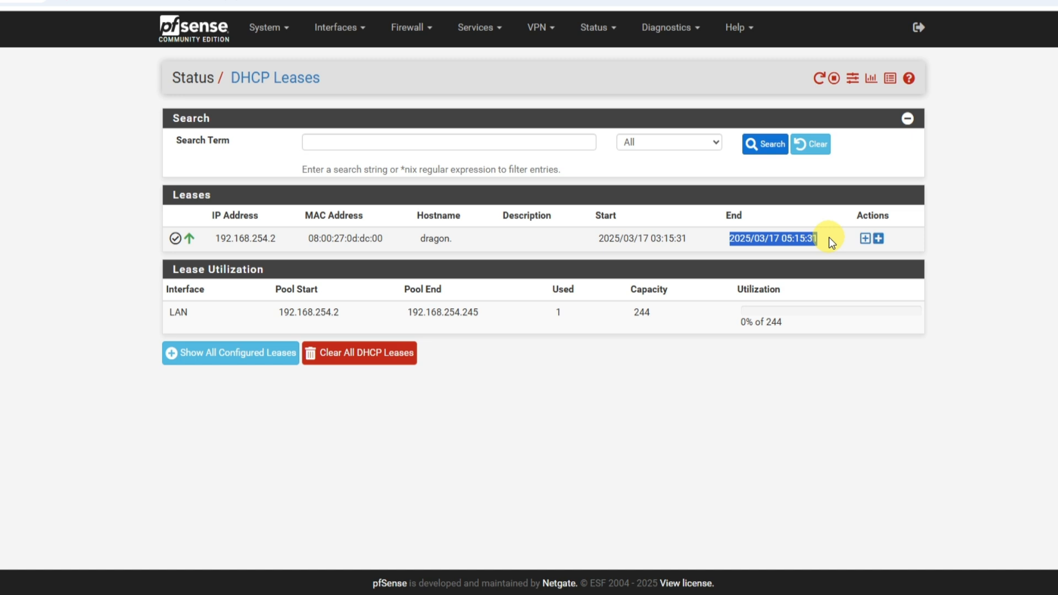
Add a static DHCP mapping for the leased client with IP address 192.168.254.250 and an ARP table static entry, and save it.
click(864, 238)
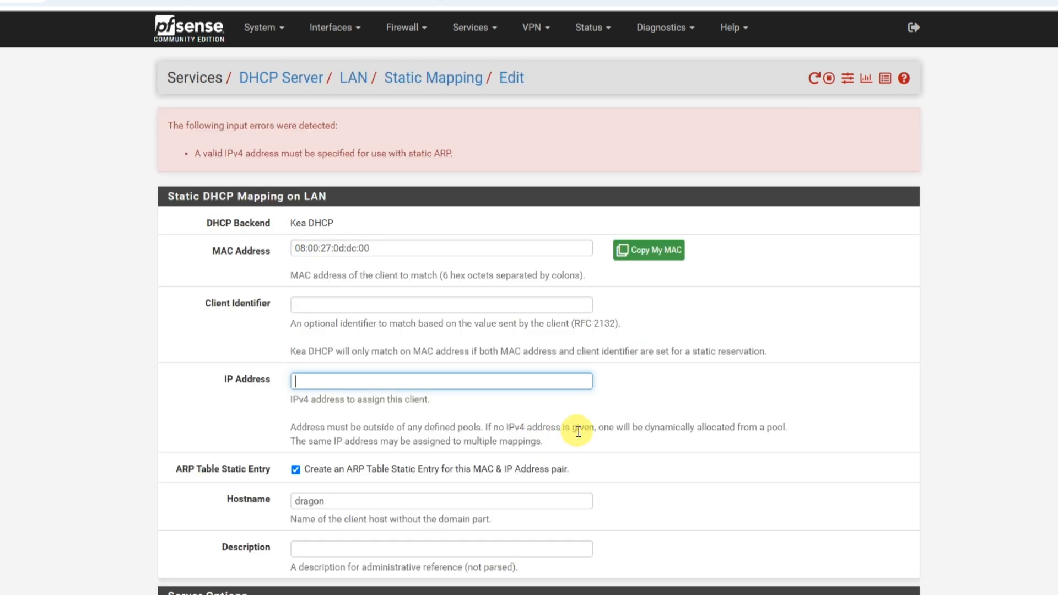
text(1921)
text(168.254.250)
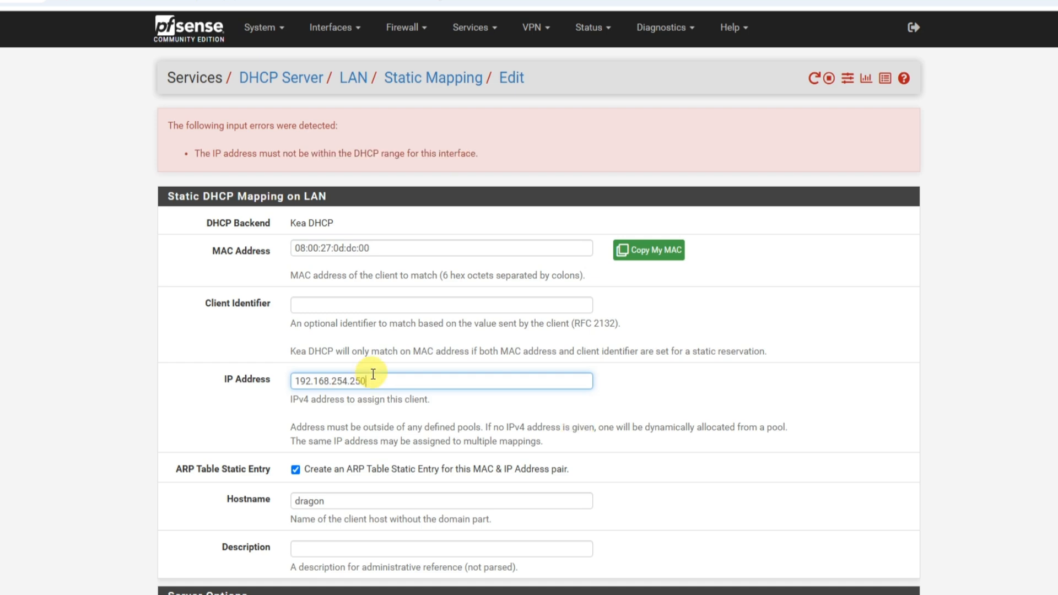
drag(367, 380, 279, 380)
click(621, 425)
scroll(634, 479, down, 10)
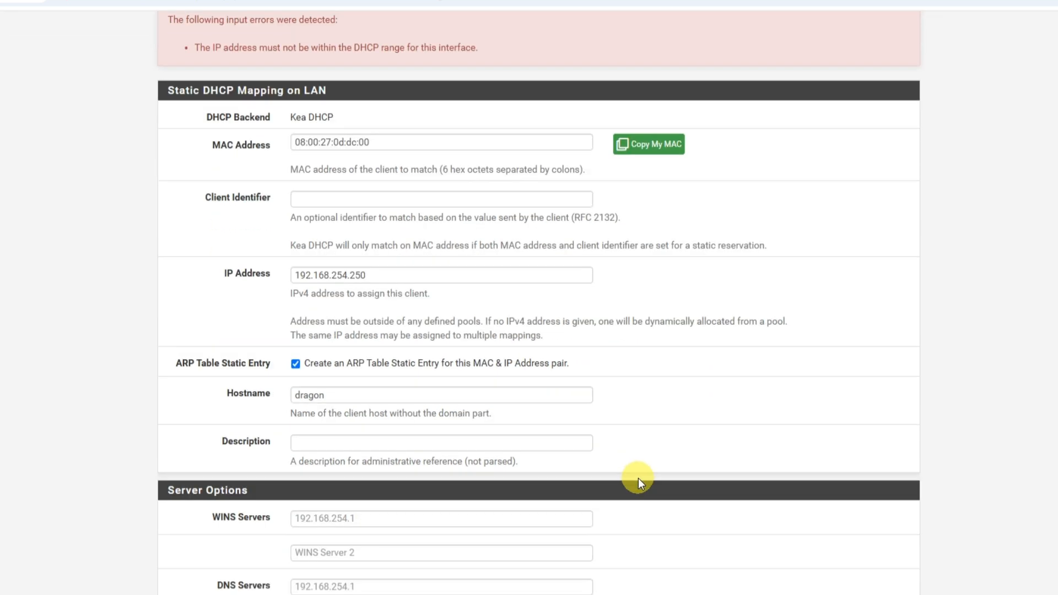
click(310, 528)
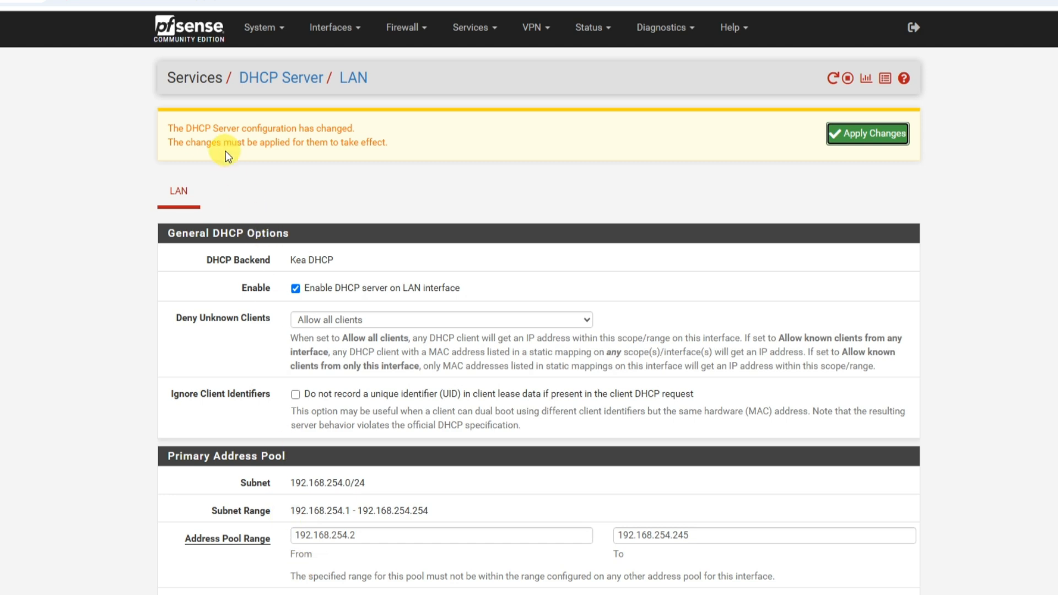
Apply the pending DHCP server configuration changes on the LAN interface.
drag(212, 128, 384, 131)
click(401, 154)
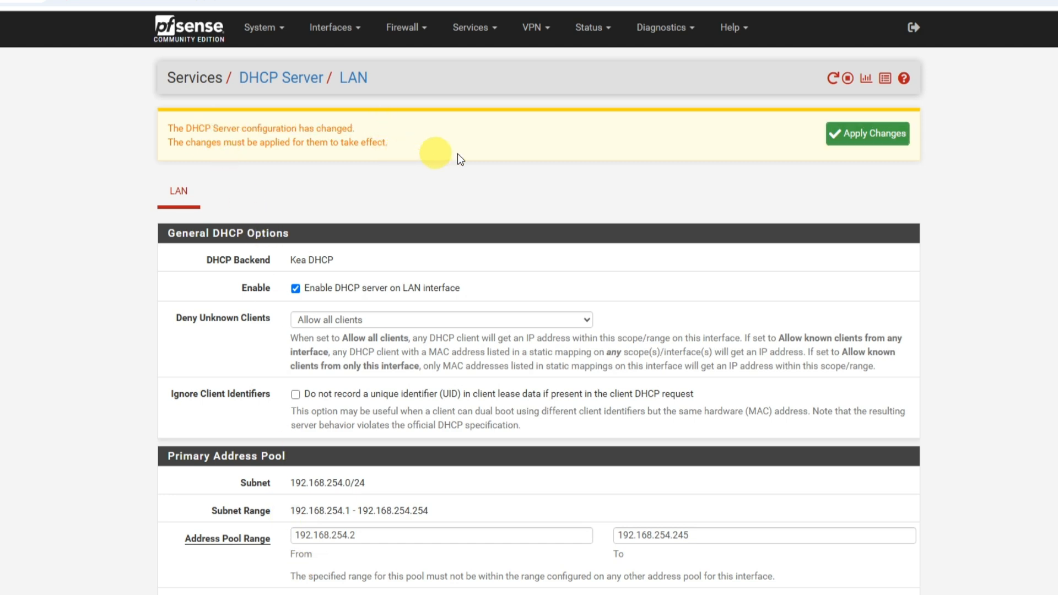
click(853, 134)
key(Tab)
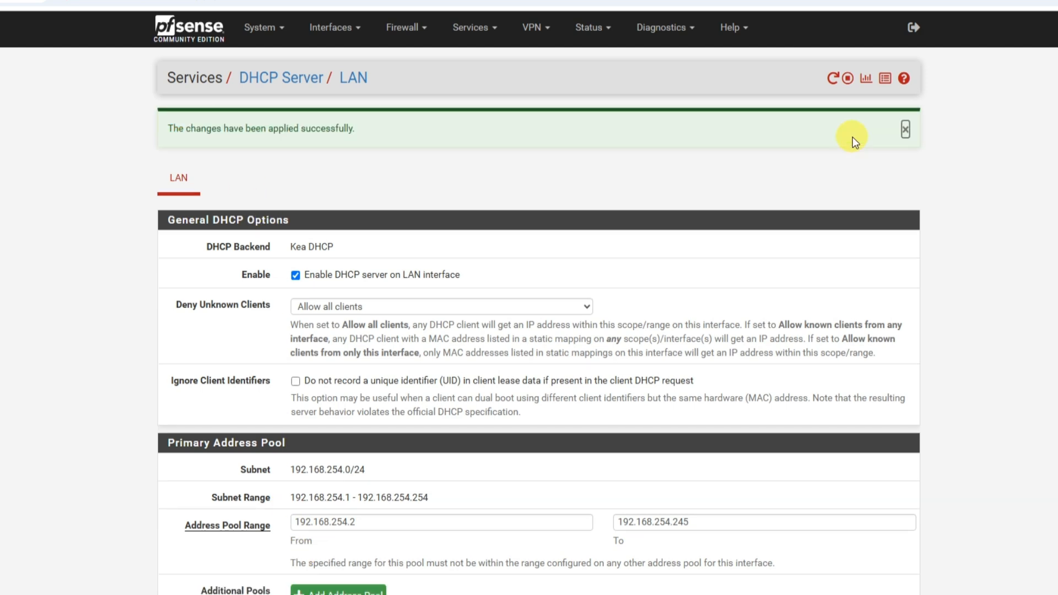
Review the client's MAC and IP address in the DHCP static mappings list of the LAN server.
scroll(672, 366, down, 15)
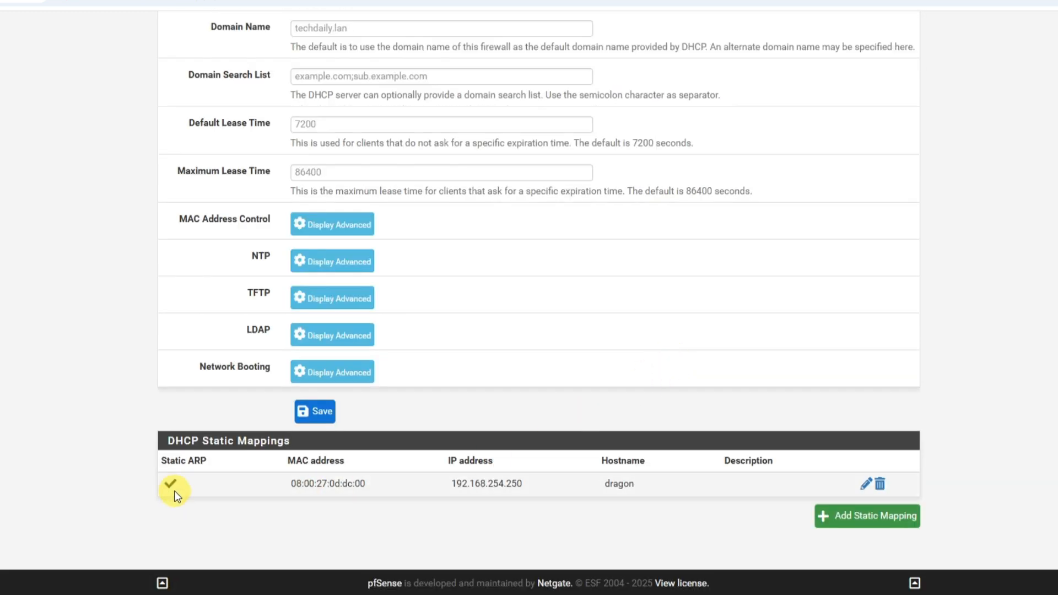
drag(259, 487, 525, 488)
click(458, 524)
drag(369, 482, 275, 482)
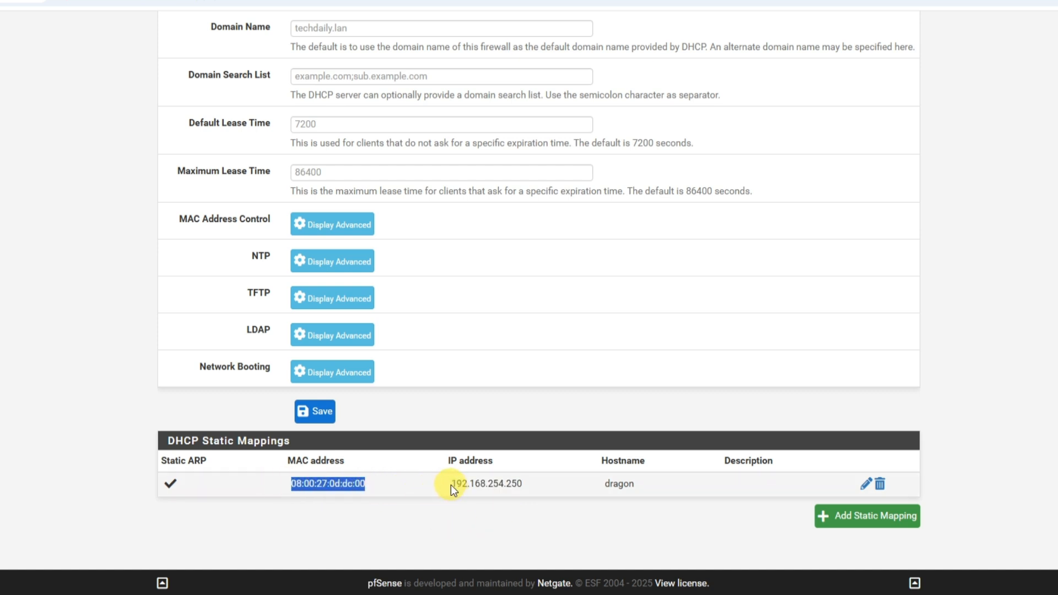
drag(451, 485, 538, 487)
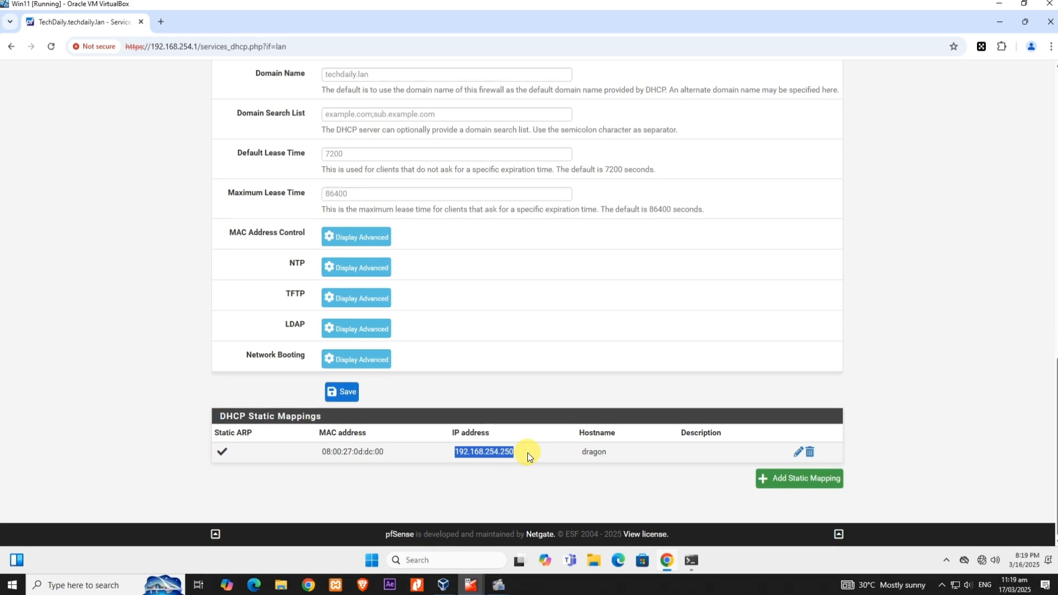
Return to the dashboard and restart the Kea DHCP Server service.
scroll(521, 472, up, 12)
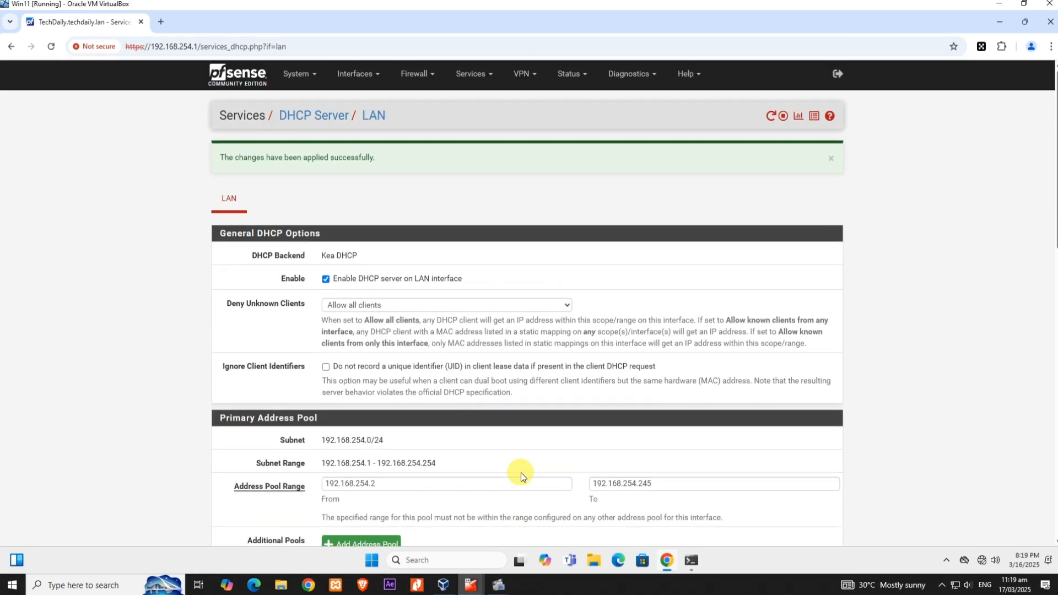
click(241, 75)
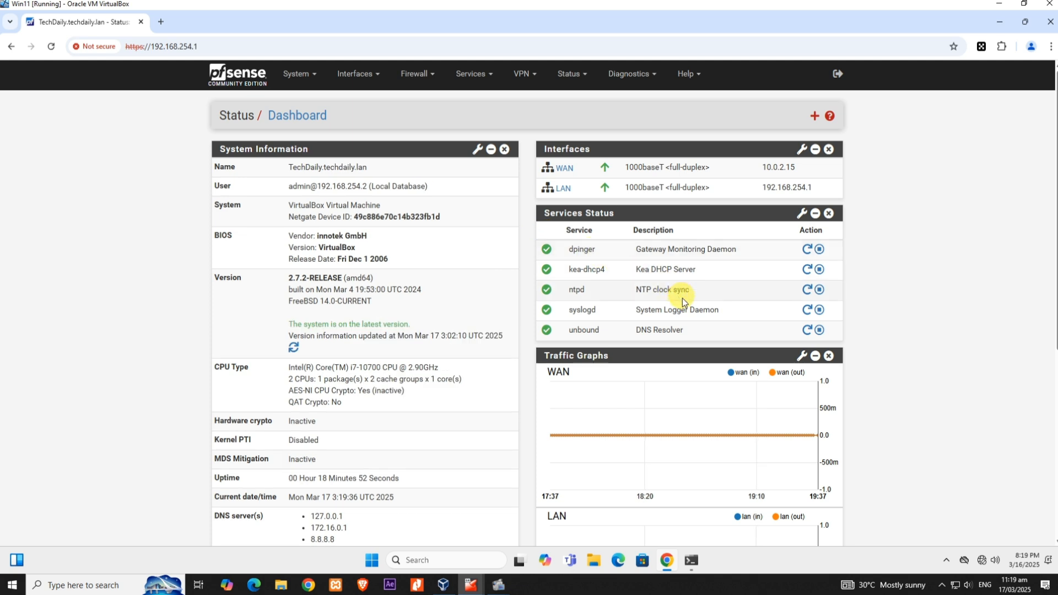
click(806, 270)
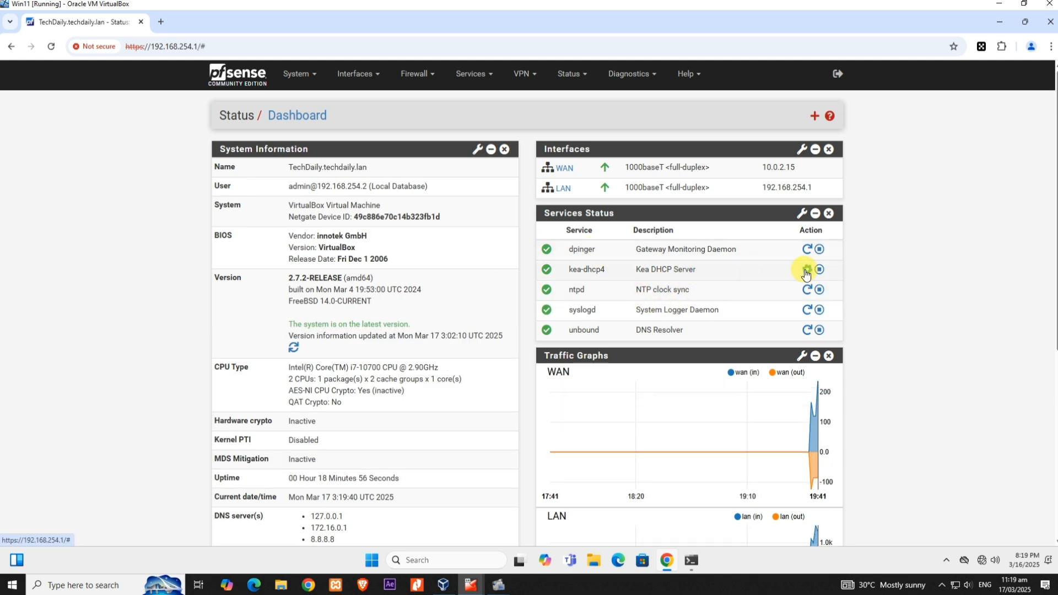